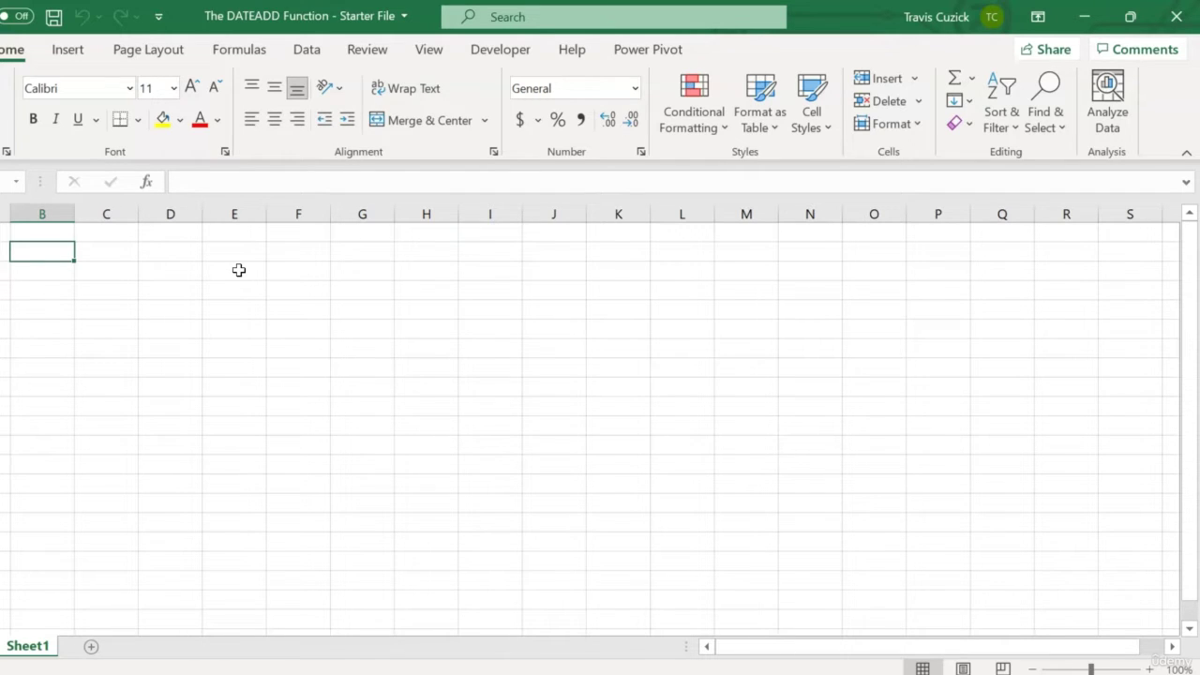
Step: Insert a PivotTable from the workbook's Data Model at Sheet1 cell B2, with the Calendar table's Year and Month as rows
{"action": "left_click", "coordinate": [69, 52]}
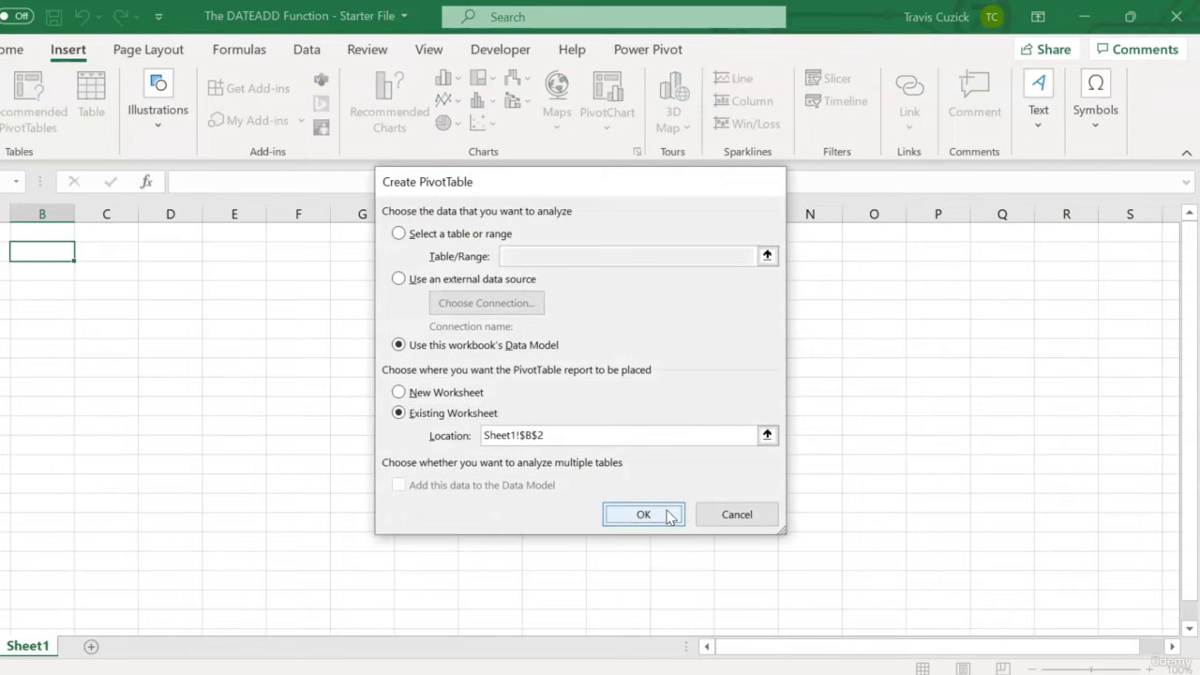
{"action": "left_click", "coordinate": [665, 516]}
{"action": "left_click", "coordinate": [871, 363]}
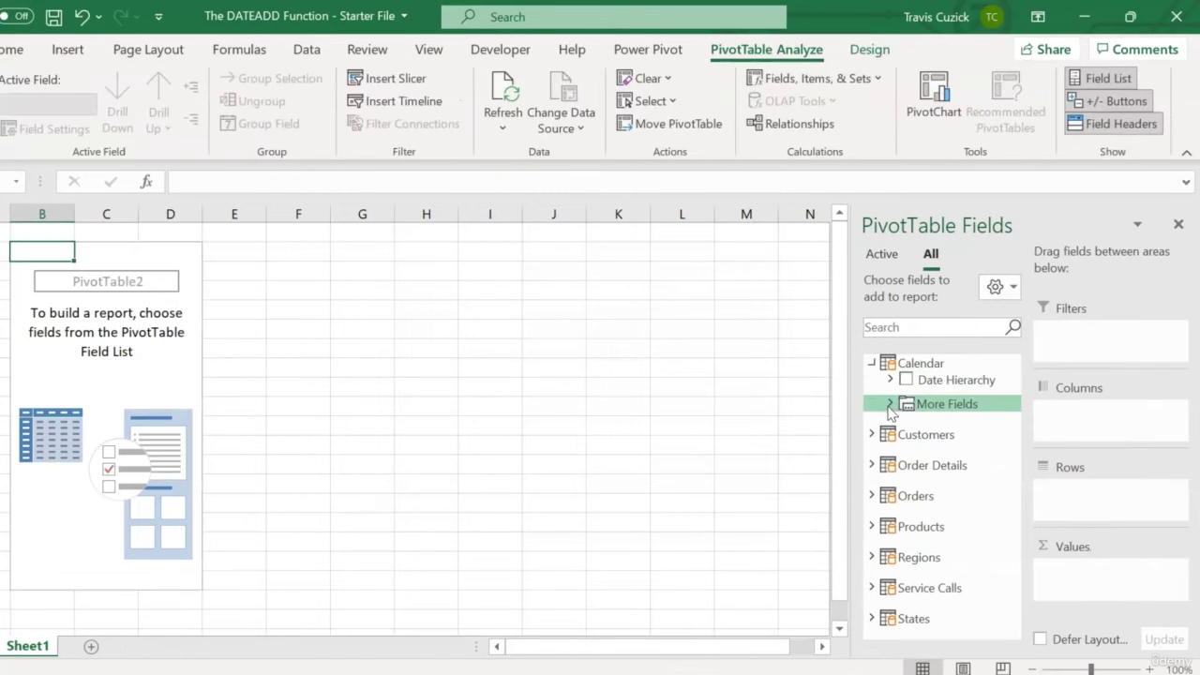
{"action": "left_click", "coordinate": [889, 403]}
{"action": "left_click_drag", "start_coordinate": [926, 447], "coordinate": [1096, 515]}
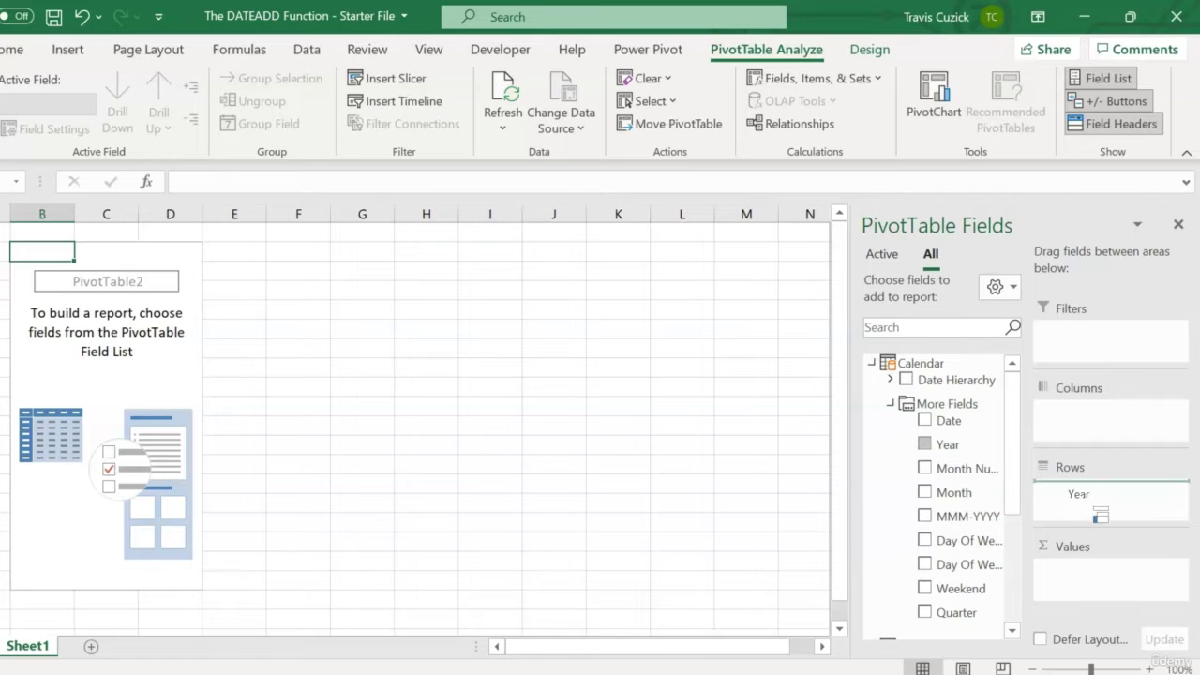
{"action": "left_click_drag", "start_coordinate": [953, 497], "coordinate": [1078, 513]}
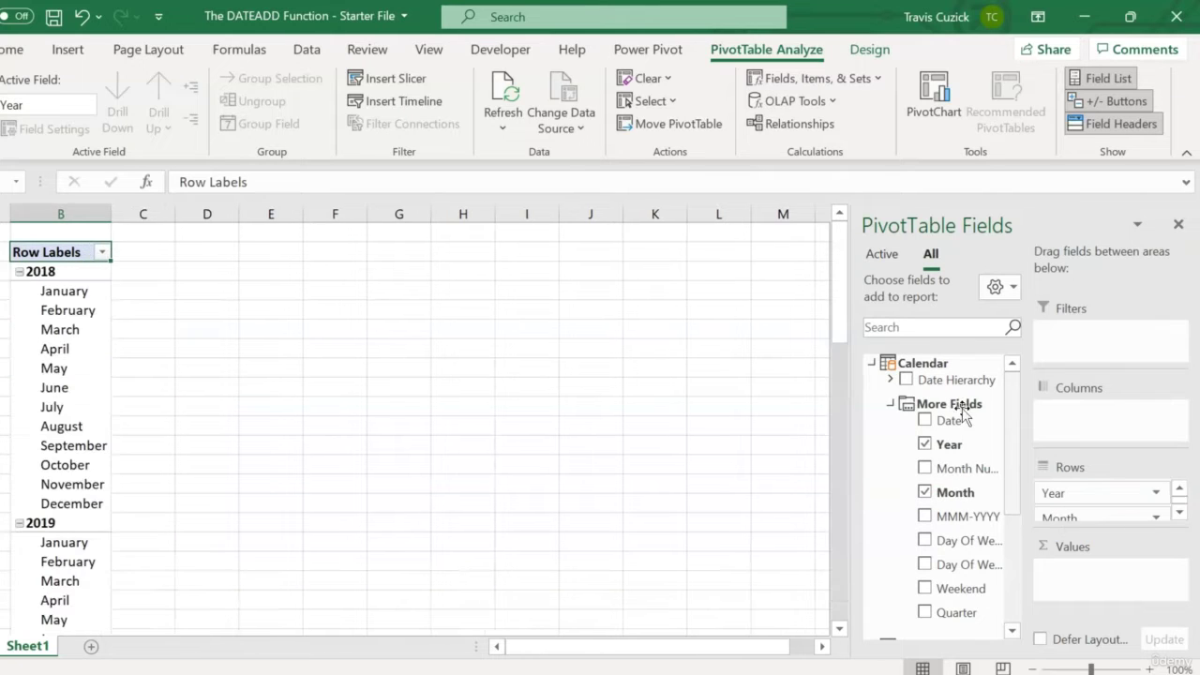
Step: Add the Revenue measure from the Order Details table to the PivotTable's values
{"action": "left_click", "coordinate": [889, 404]}
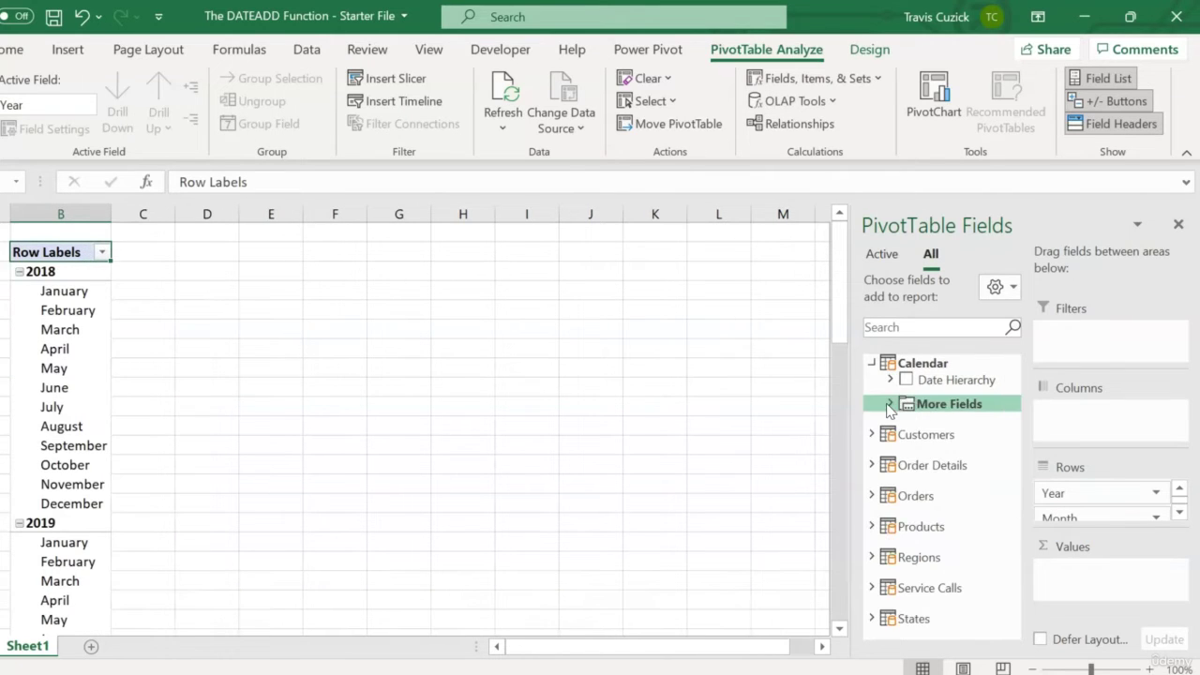
{"action": "left_click", "coordinate": [871, 465]}
{"action": "left_click_drag", "start_coordinate": [958, 523], "coordinate": [1076, 567]}
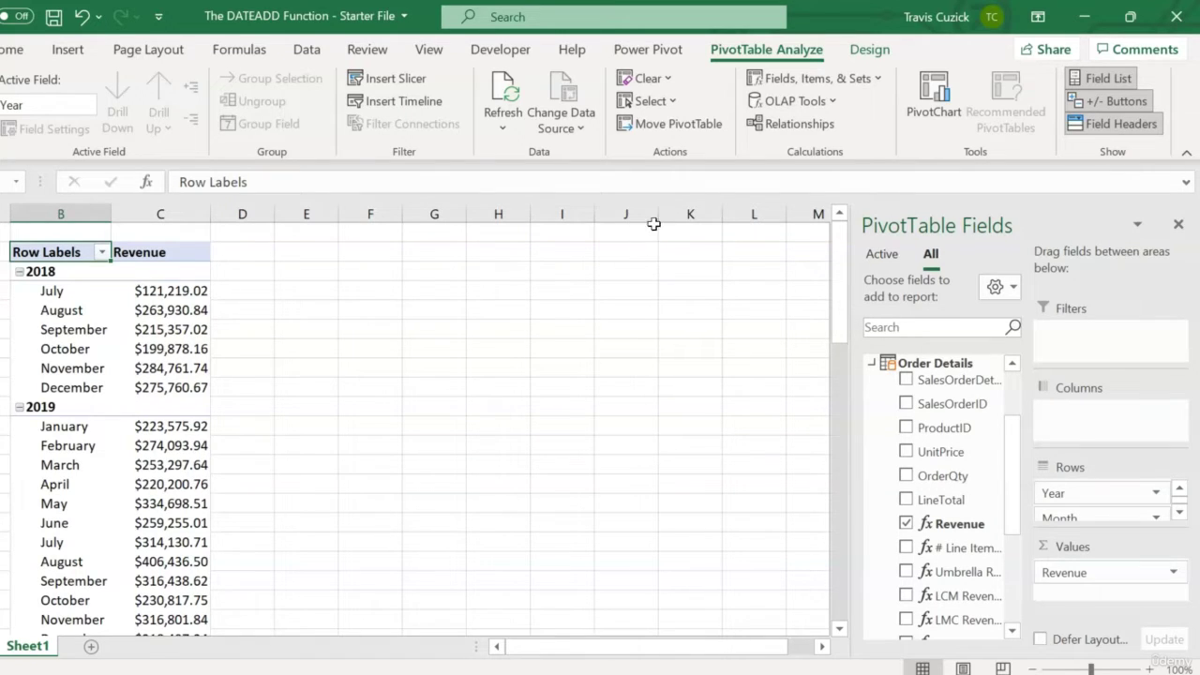
Step: Start a new Power Pivot measure in the Order Details table and name it Revenue Prev Year
{"action": "left_click", "coordinate": [648, 49]}
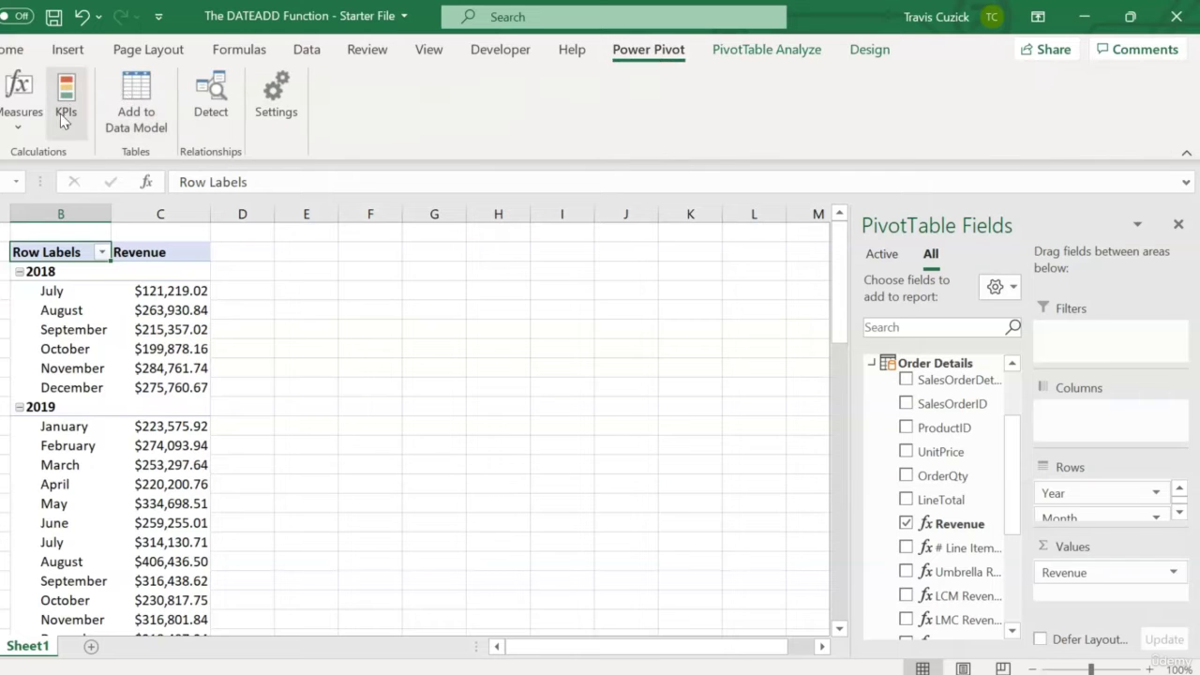
{"action": "left_click", "coordinate": [37, 126]}
{"action": "left_click", "coordinate": [42, 158]}
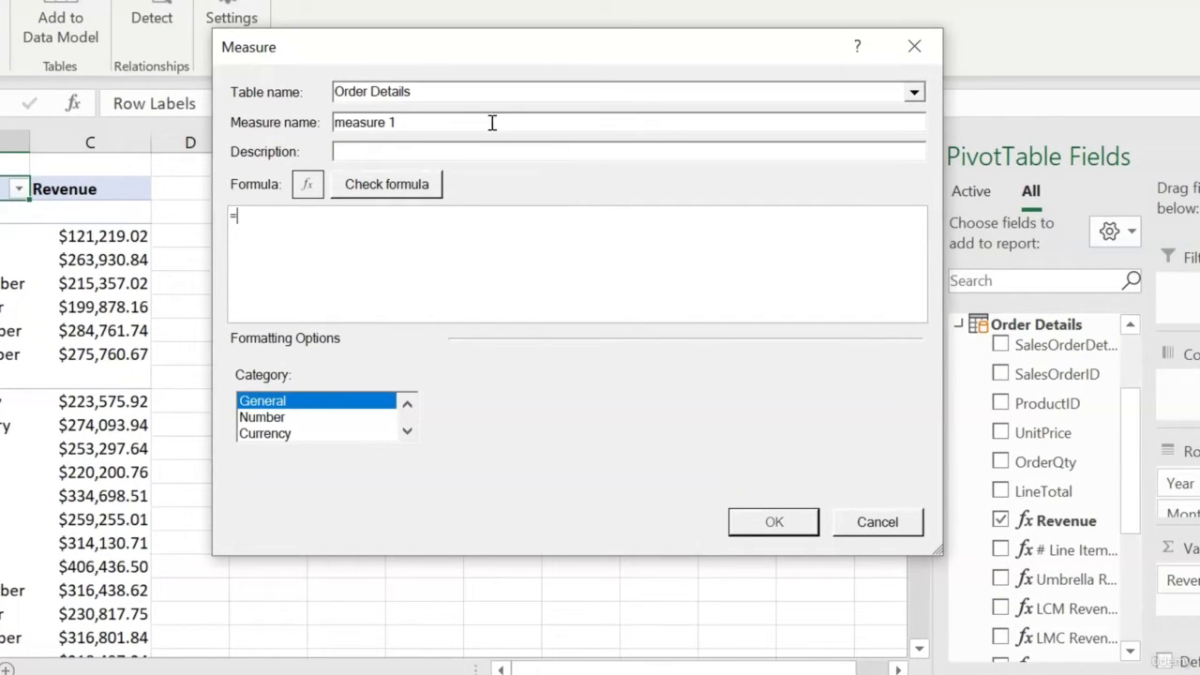
{"action": "left_click_drag", "start_coordinate": [491, 122], "coordinate": [301, 125]}
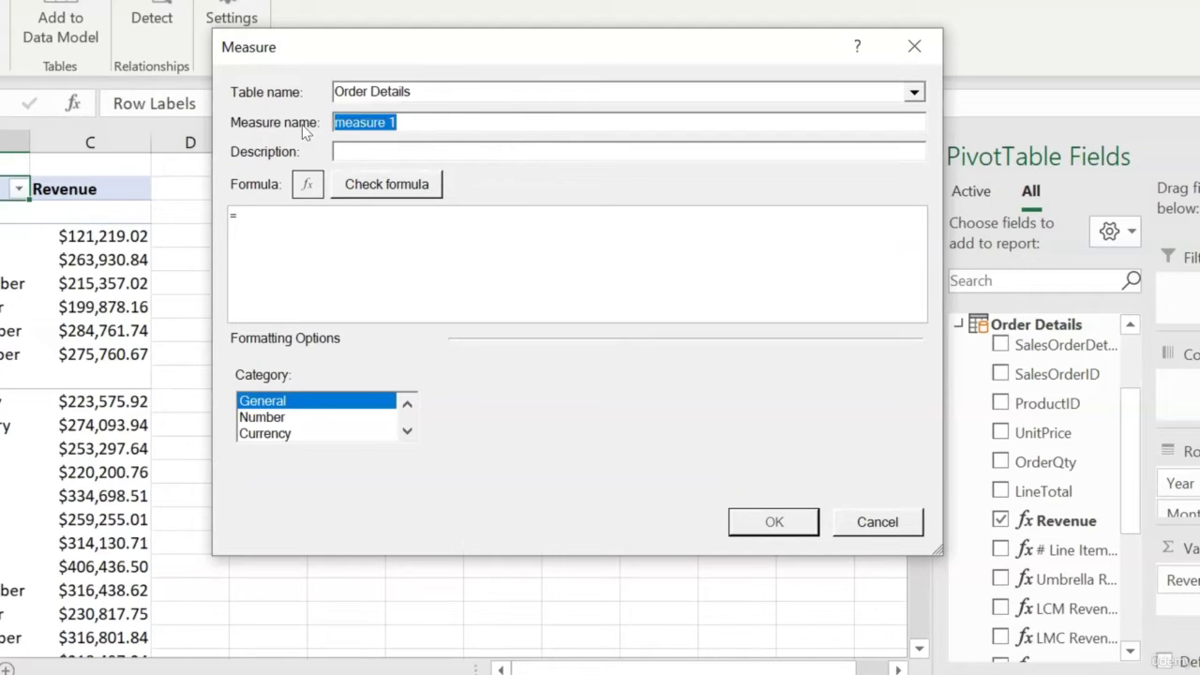
{"action": "type", "text": "Revenue Prev Year"}
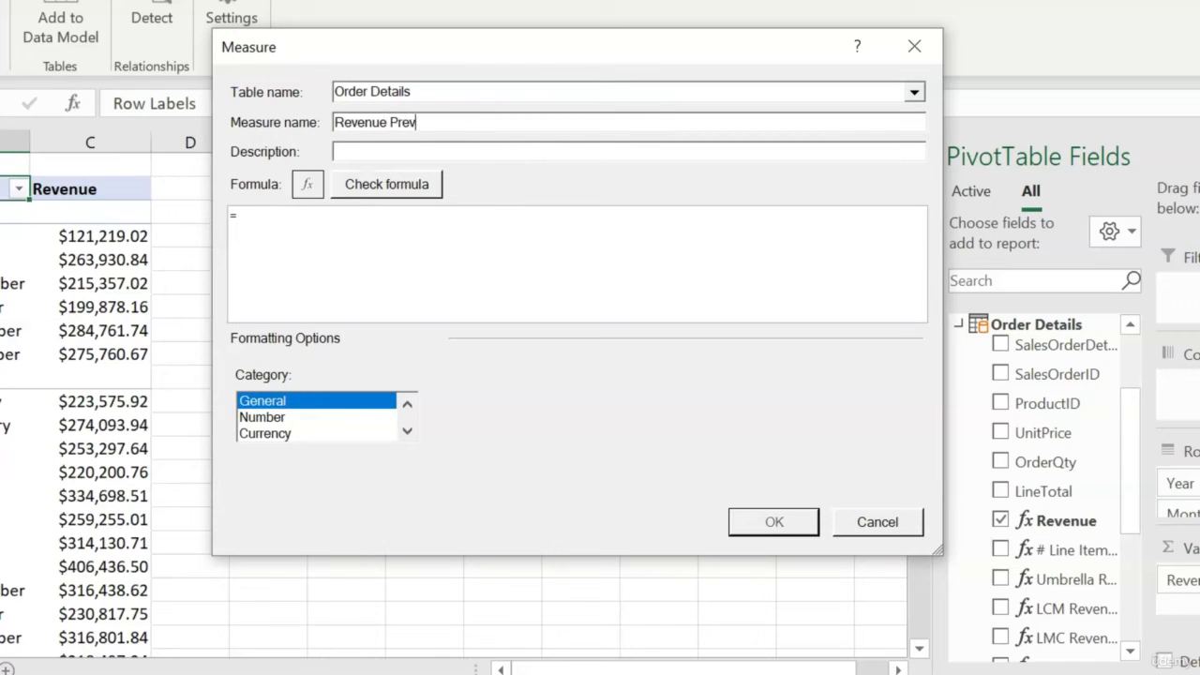
Step: Enter the measure's formula =CALCULATE([Revenue],DATEADD('Calendar'[Date],-1,YEAR))
{"action": "left_click", "coordinate": [315, 216]}
{"action": "type", "text": "CALCULATE("}
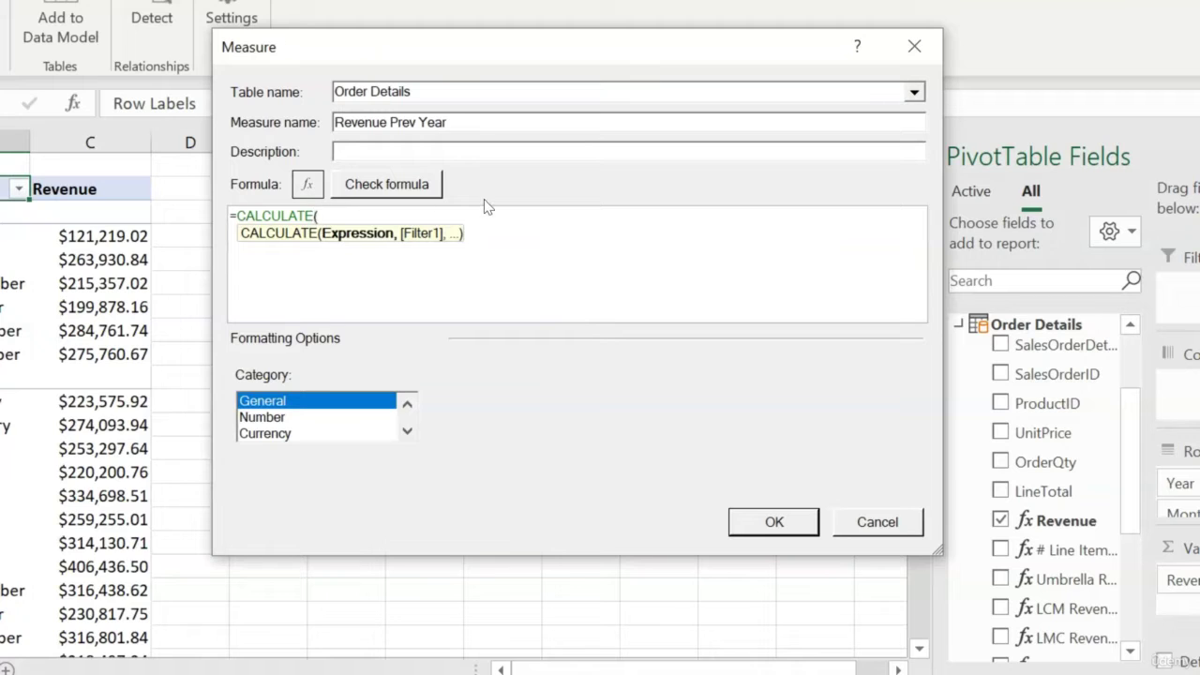
{"action": "type", "text": "REV"}
{"action": "type", "text": ","}
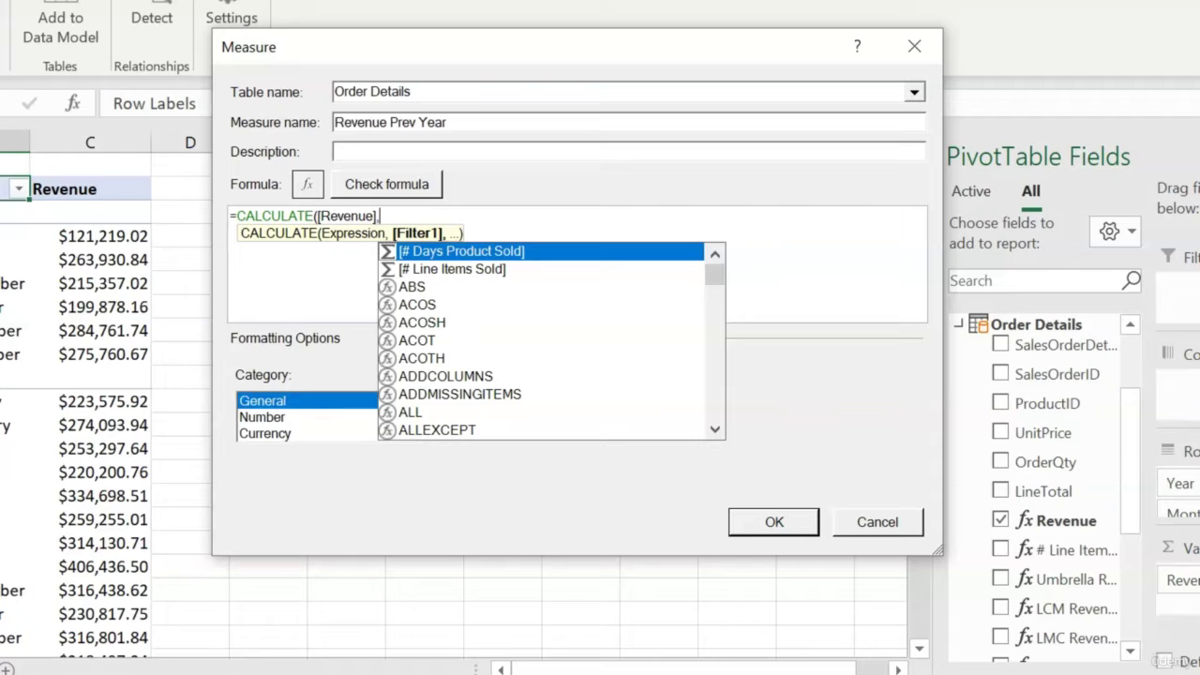
{"action": "type", "text": "DATEADD("}
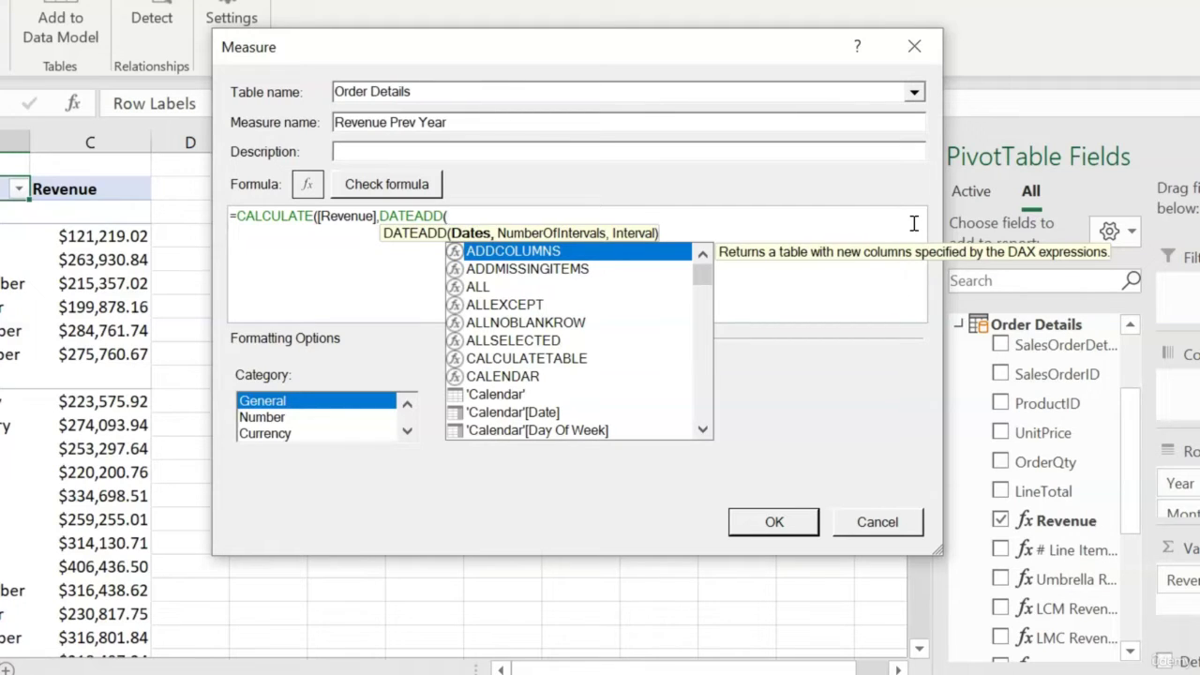
{"action": "type", "text": "DAT"}
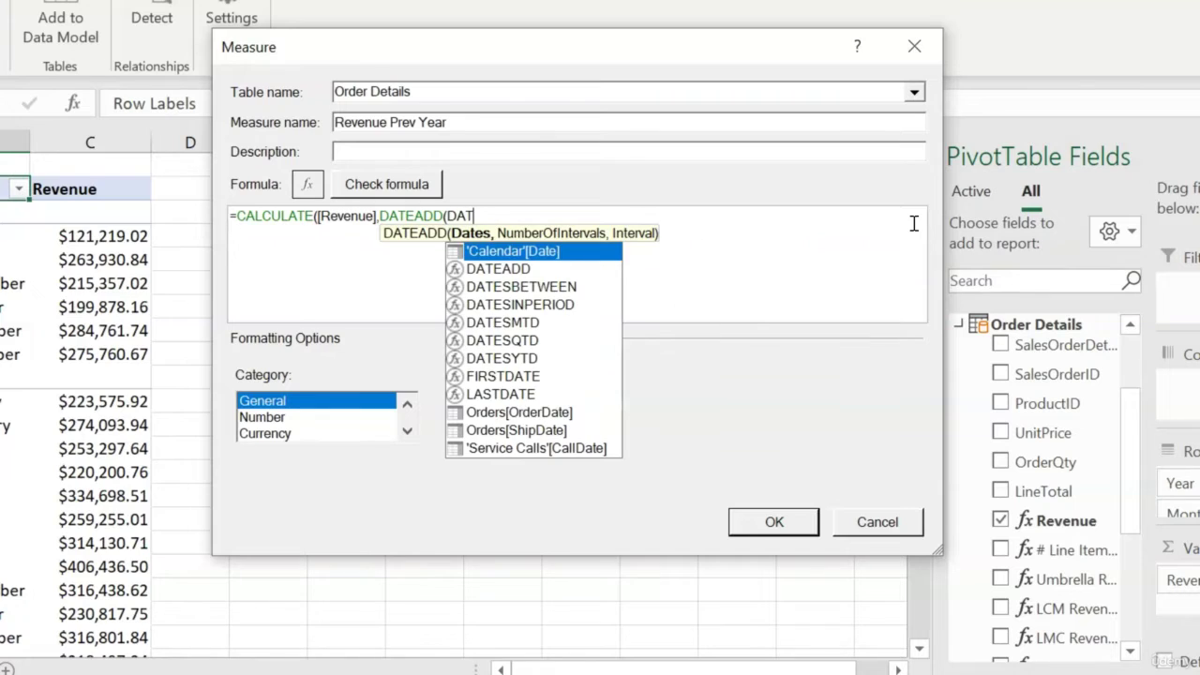
{"action": "key", "text": "Tab"}
{"action": "type", "text": ","}
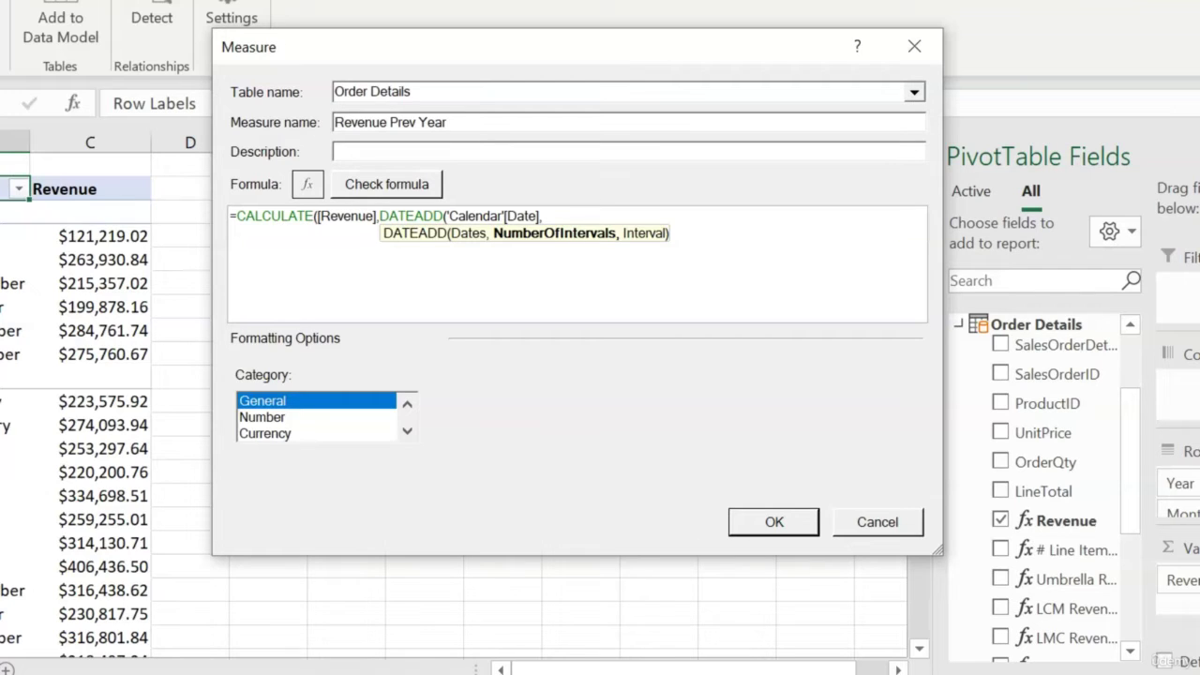
{"action": "type", "text": "-1,"}
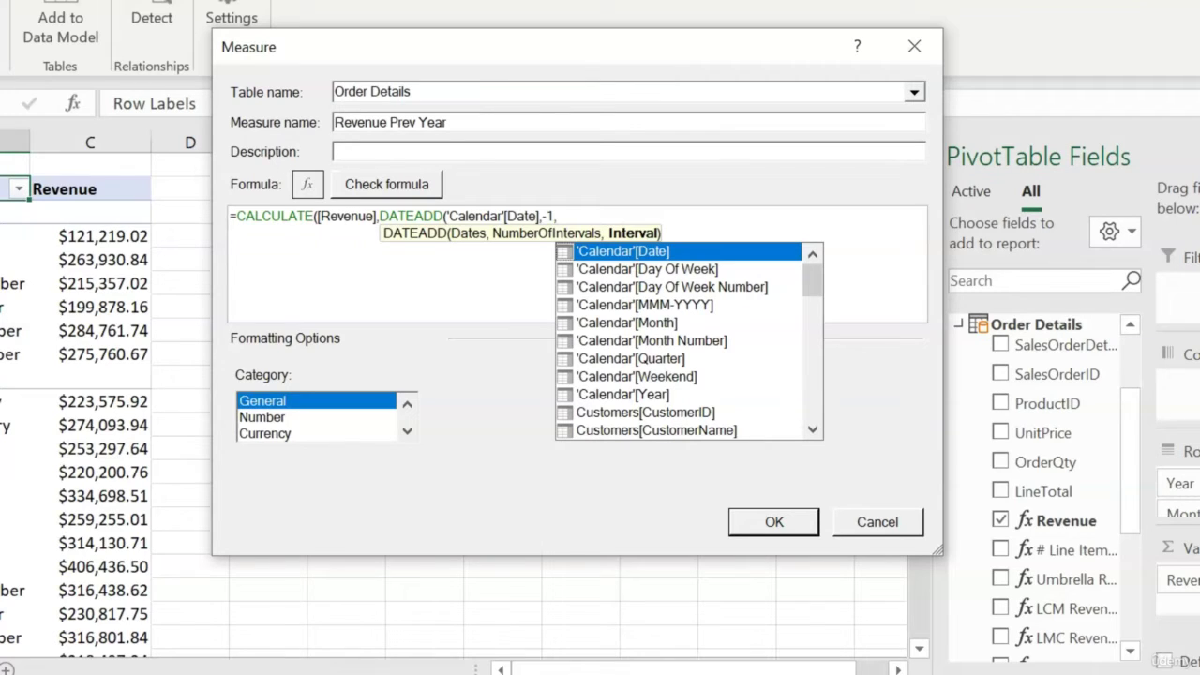
{"action": "type", "text": "YEAR"}
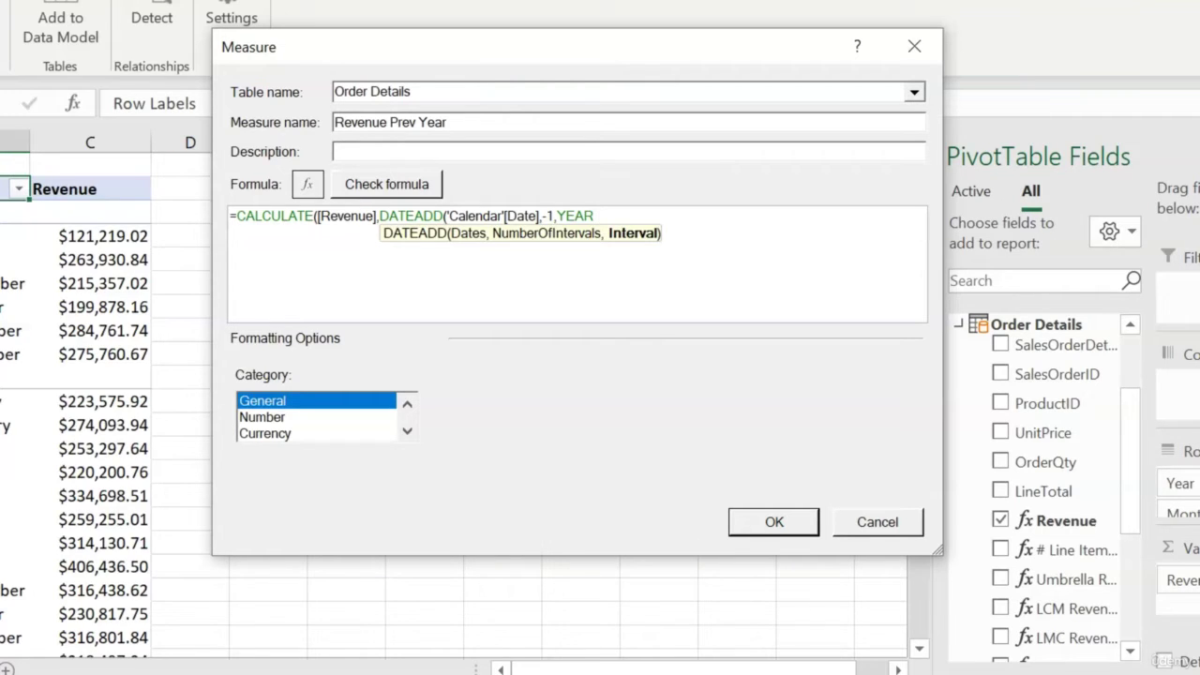
{"action": "type", "text": ")"}
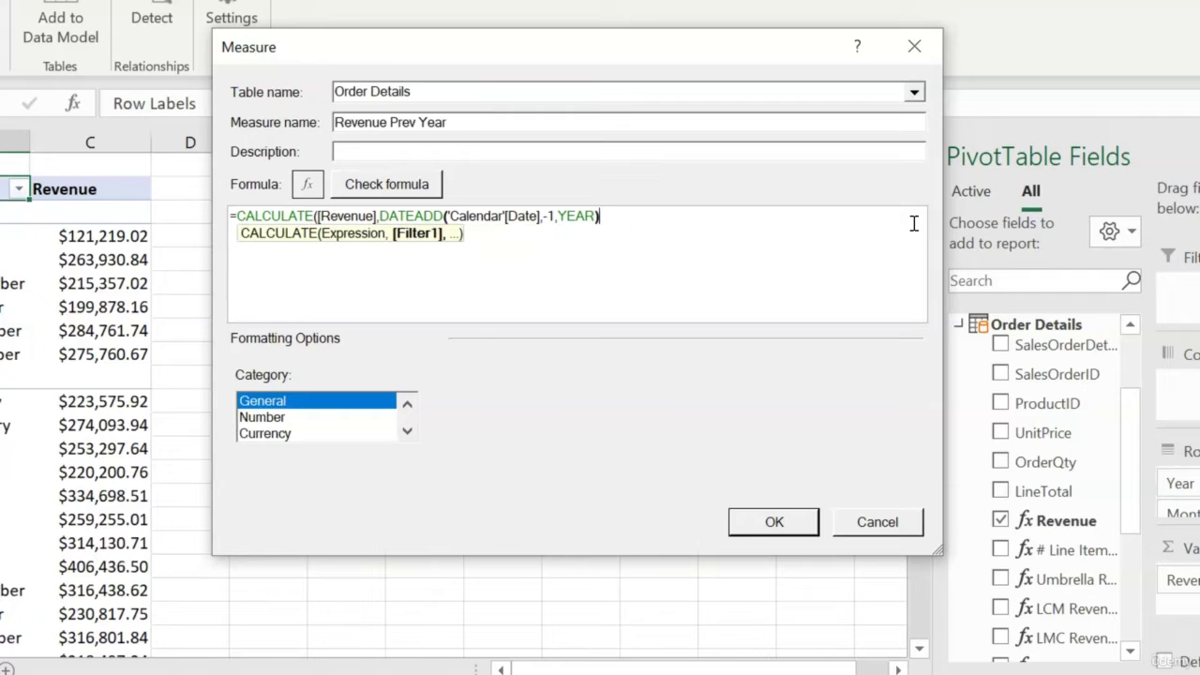
{"action": "type", "text": ")"}
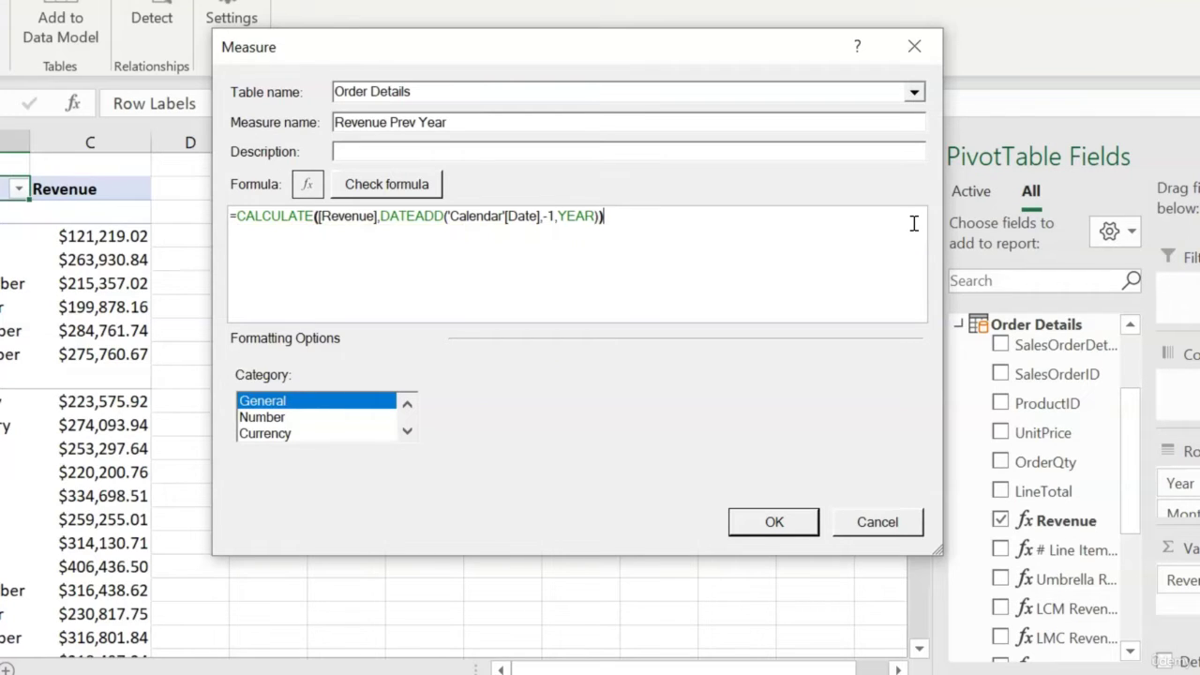
Step: Format the Revenue Prev Year measure as Currency, check its formula for errors and save the measure
{"action": "left_click", "coordinate": [279, 434]}
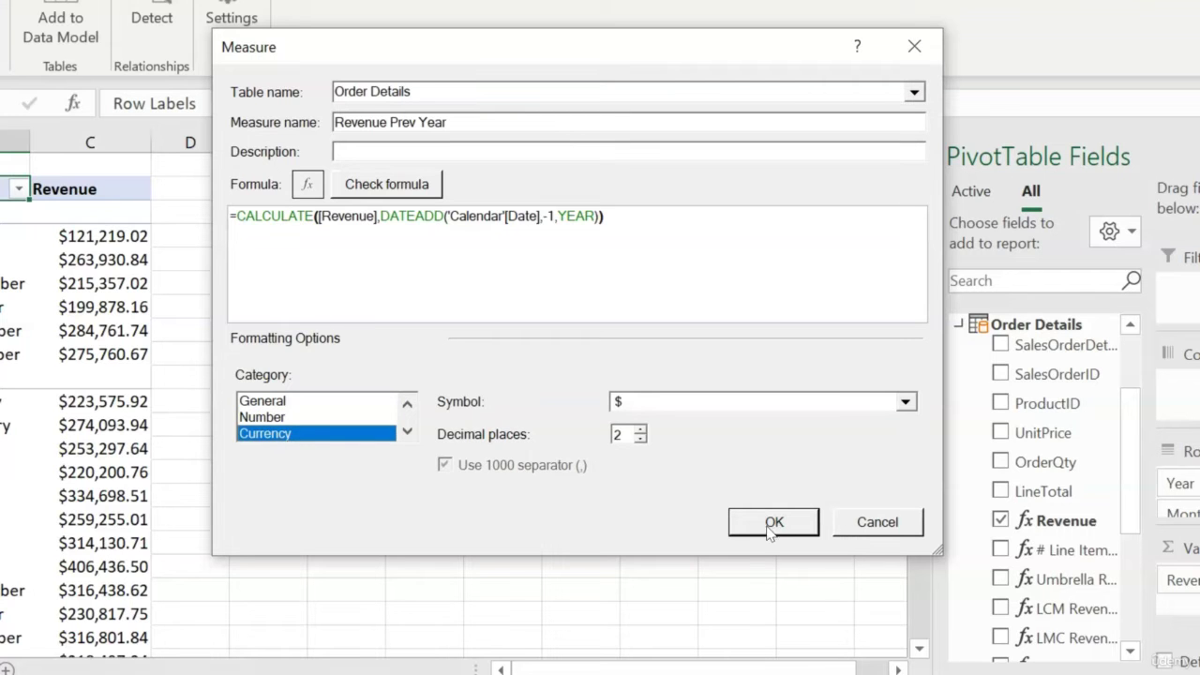
{"action": "left_click", "coordinate": [387, 186]}
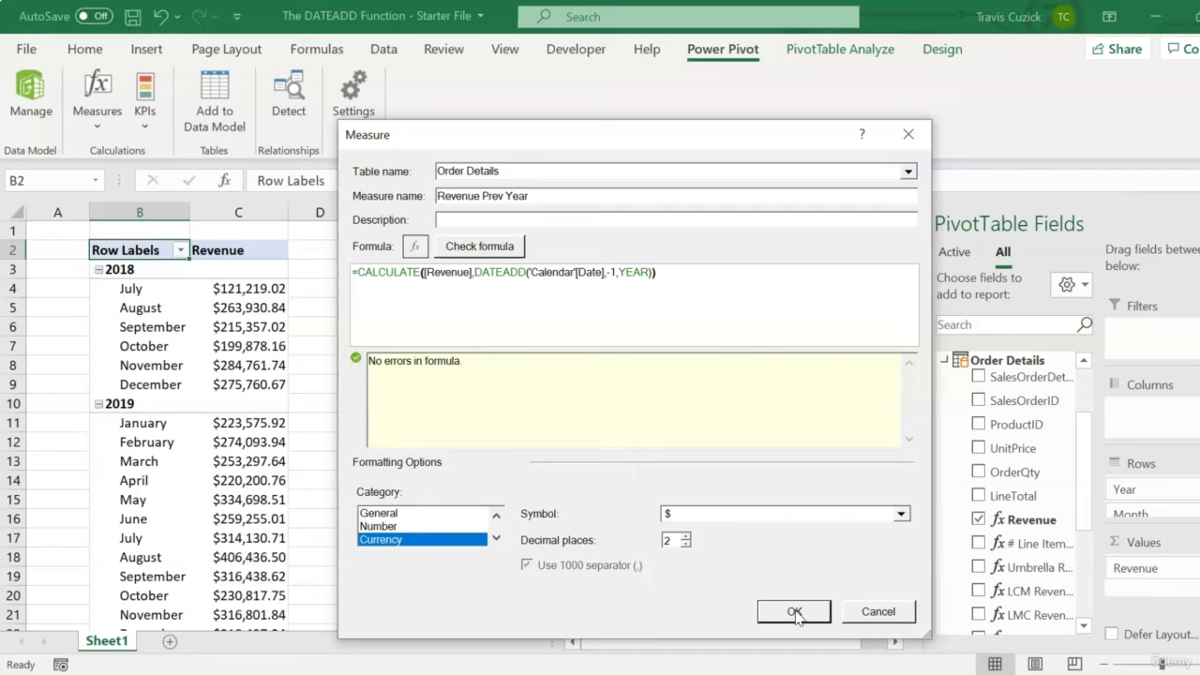
{"action": "left_click", "coordinate": [794, 611]}
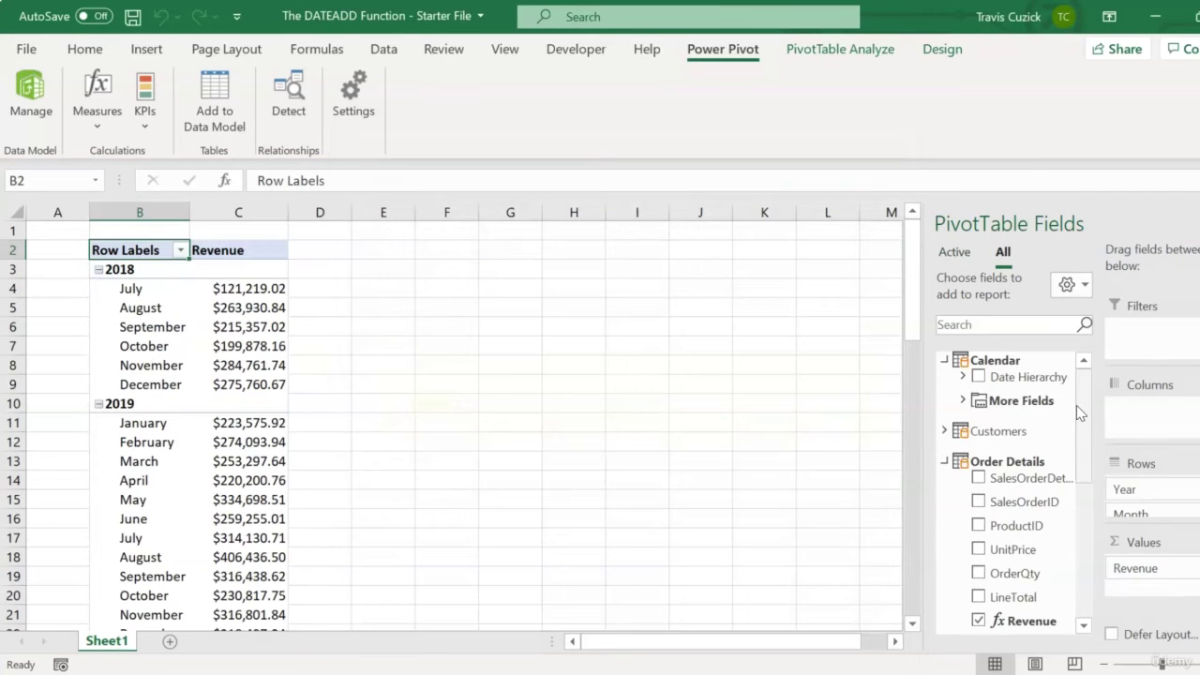
Step: Add the Revenue Prev Year measure from Order Details to the PivotTable's values
{"action": "left_click_drag", "start_coordinate": [1077, 408], "coordinate": [1089, 498]}
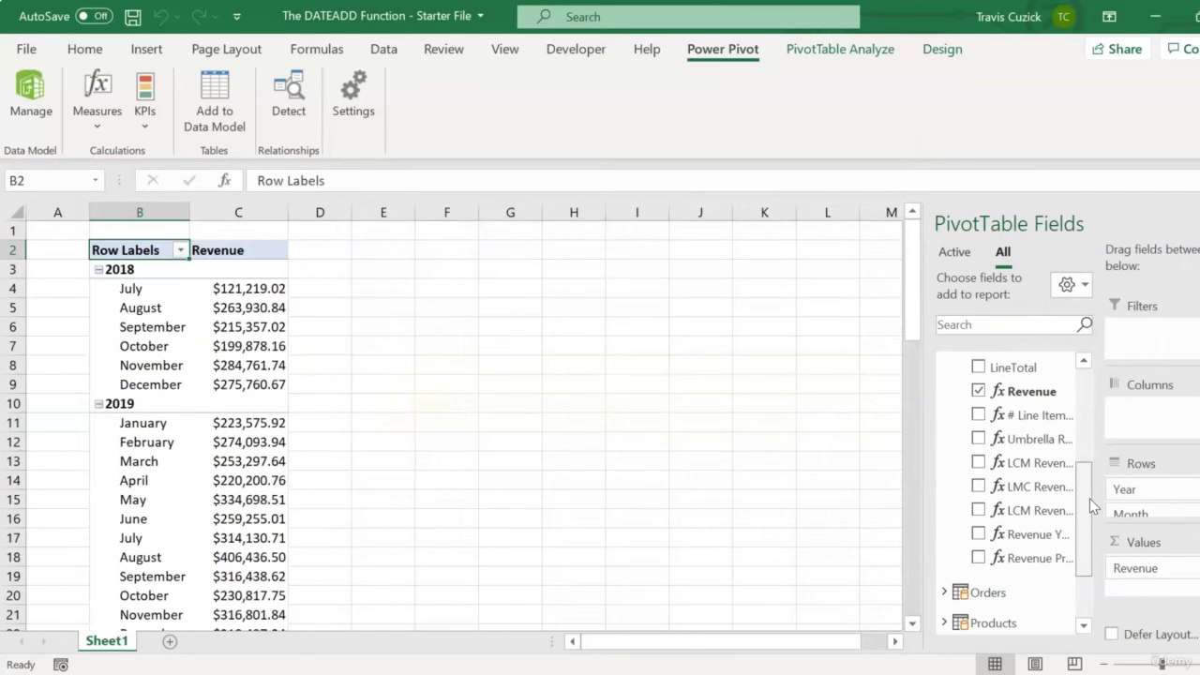
{"action": "left_click", "coordinate": [1026, 558]}
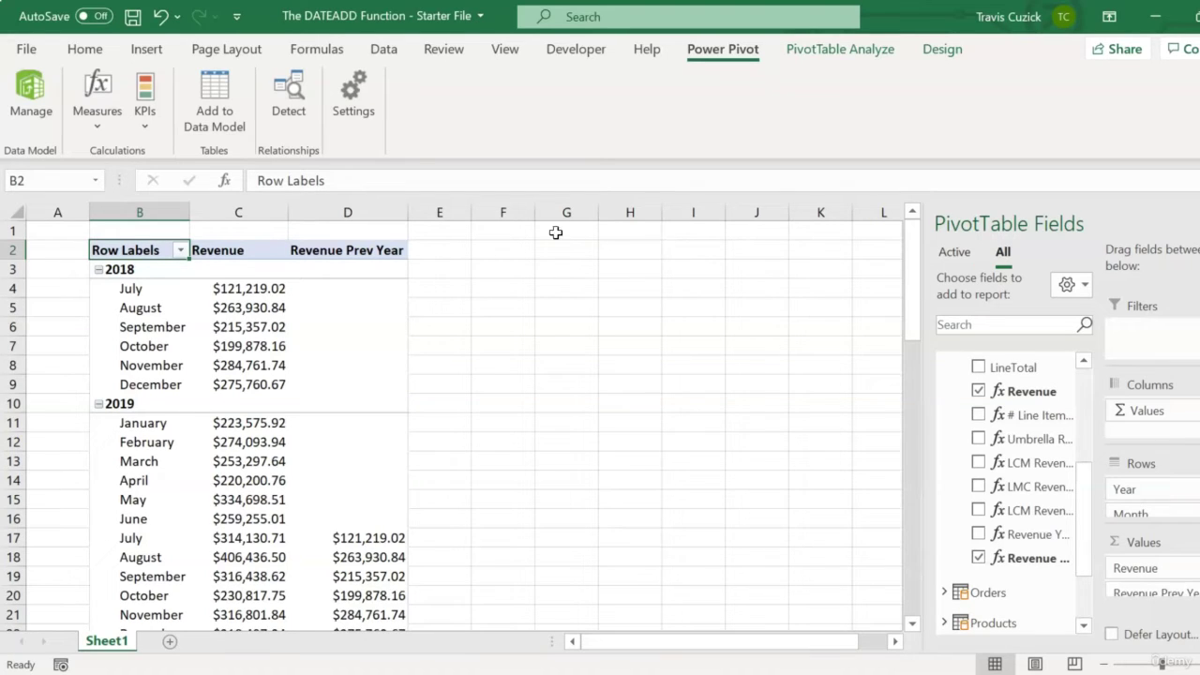
Step: Start another new measure in the Order Details table and name it YOY Revenue Delta
{"action": "left_click", "coordinate": [99, 129]}
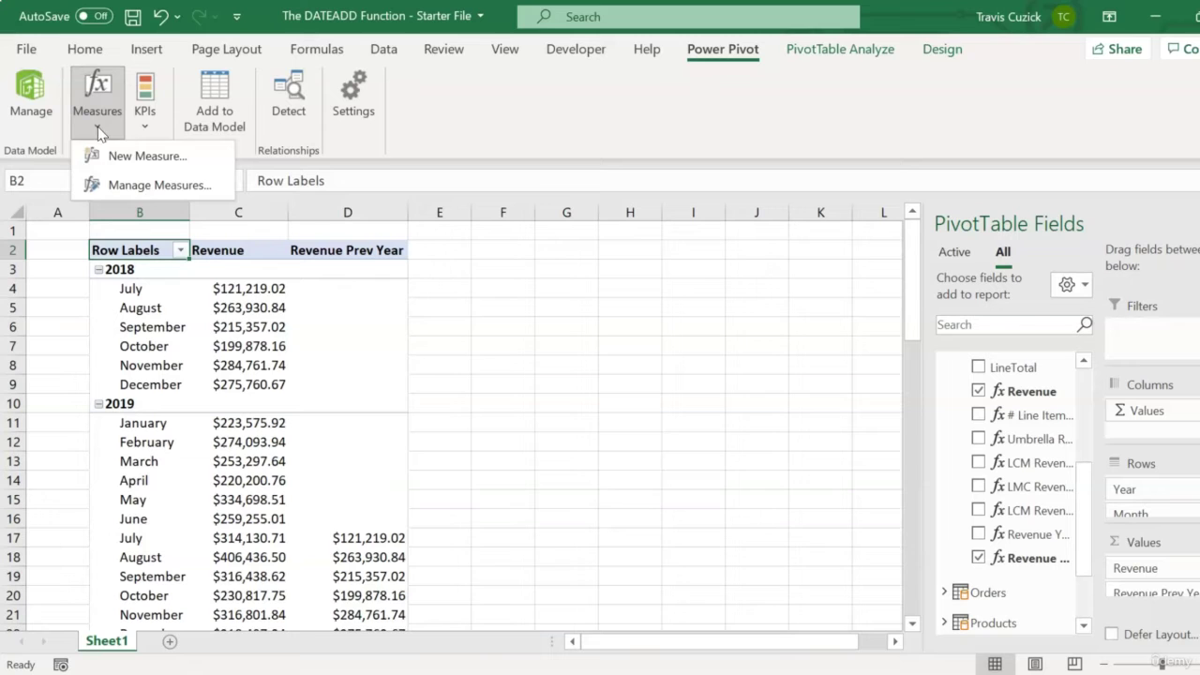
{"action": "left_click", "coordinate": [136, 156]}
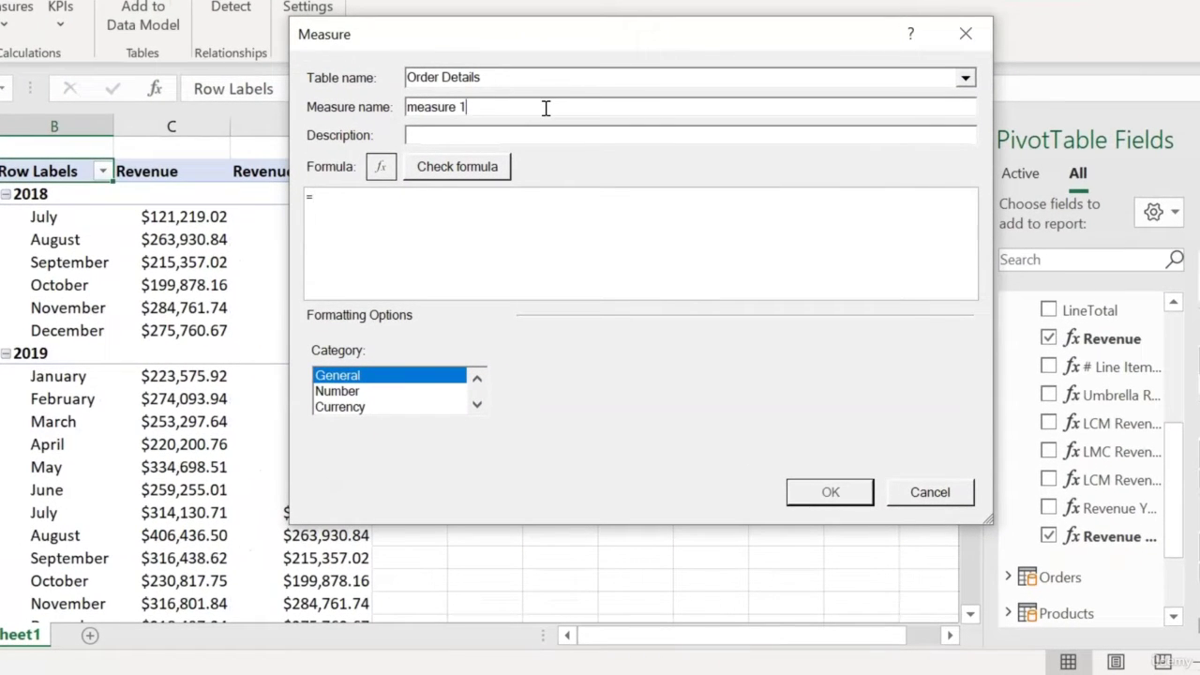
{"action": "left_click_drag", "start_coordinate": [547, 107], "coordinate": [403, 112]}
{"action": "key", "text": "BackSpace"}
{"action": "type", "text": "YOY Revenue Delta"}
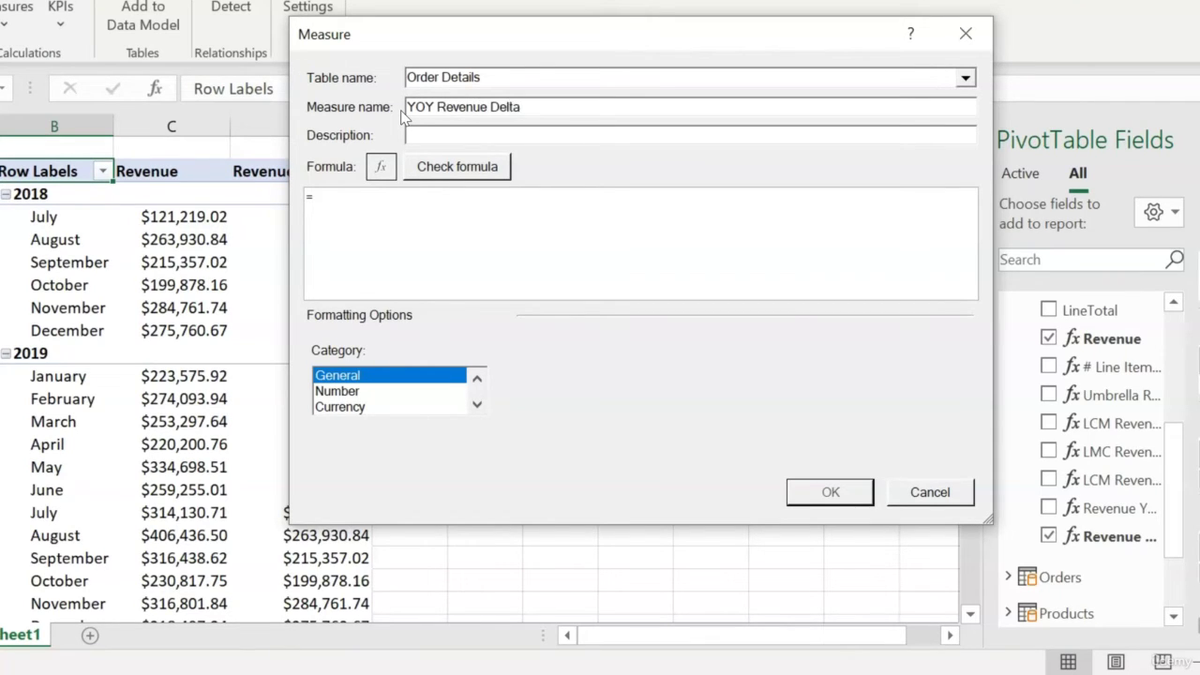
Step: Begin the measure's formula with the DIVIDE function, using [Revenue]-[Revenue Prev Year] as the numerator
{"action": "left_click", "coordinate": [451, 193]}
{"action": "type", "text": "div"}
{"action": "key", "text": "Tab"}
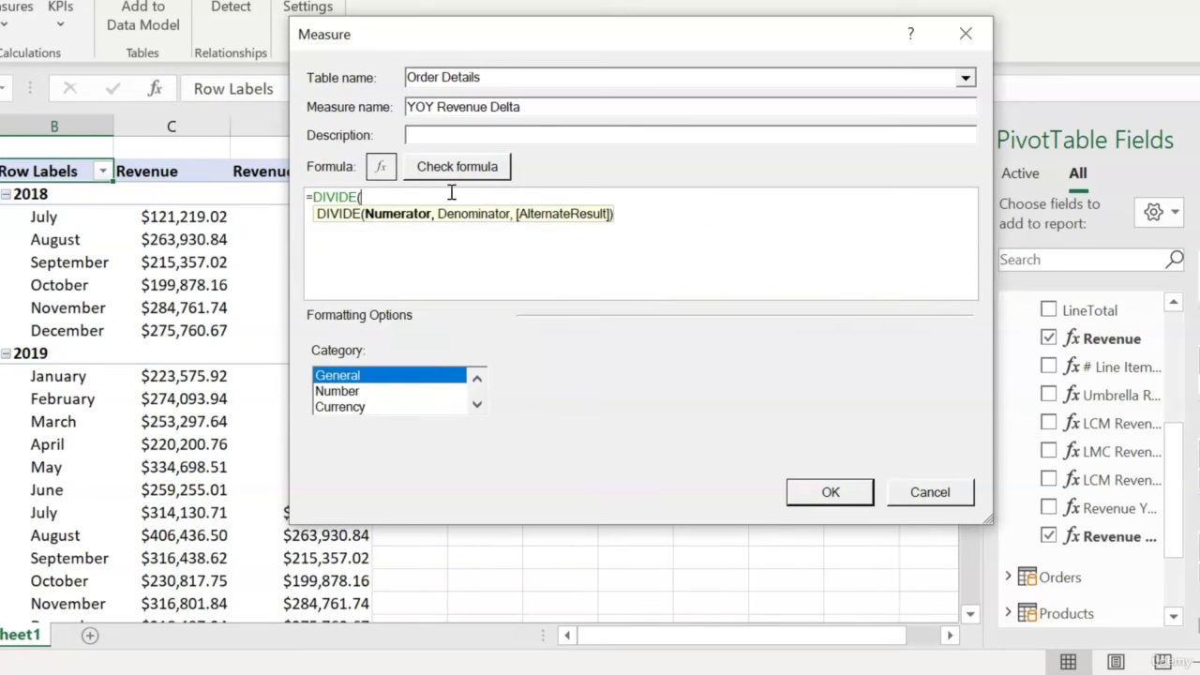
{"action": "type", "text": "[re"}
{"action": "key", "text": "Tab"}
{"action": "type", "text": "-rev"}
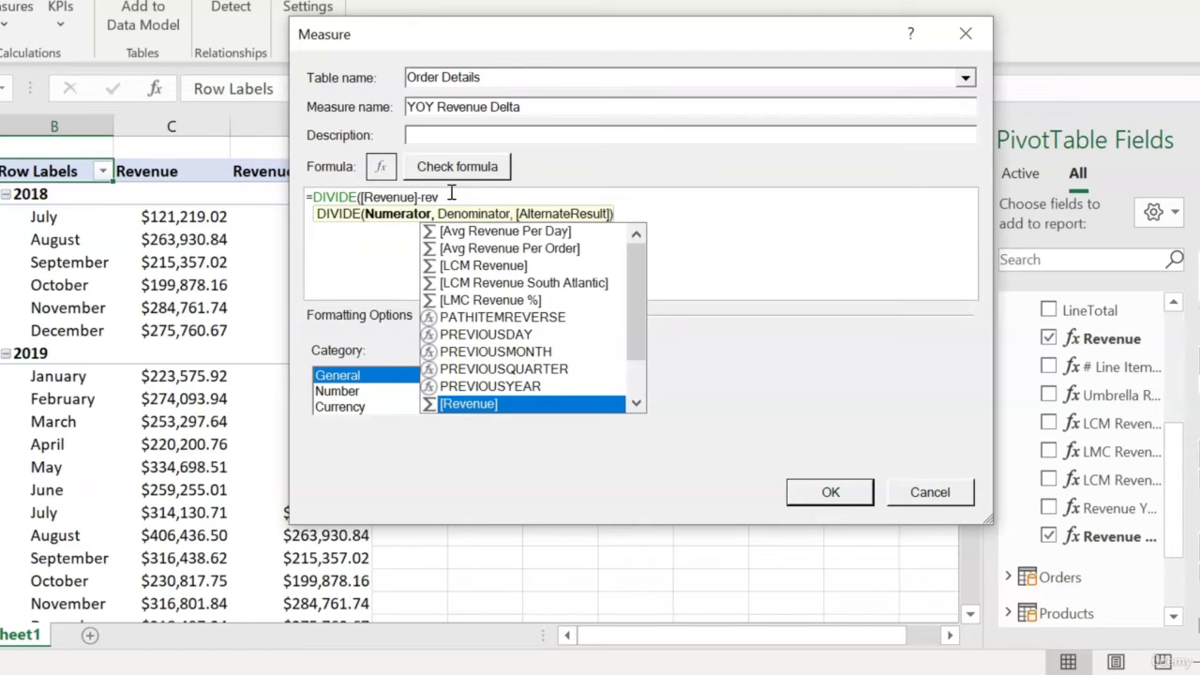
{"action": "key", "text": "Down"}
{"action": "key", "text": "Tab"}
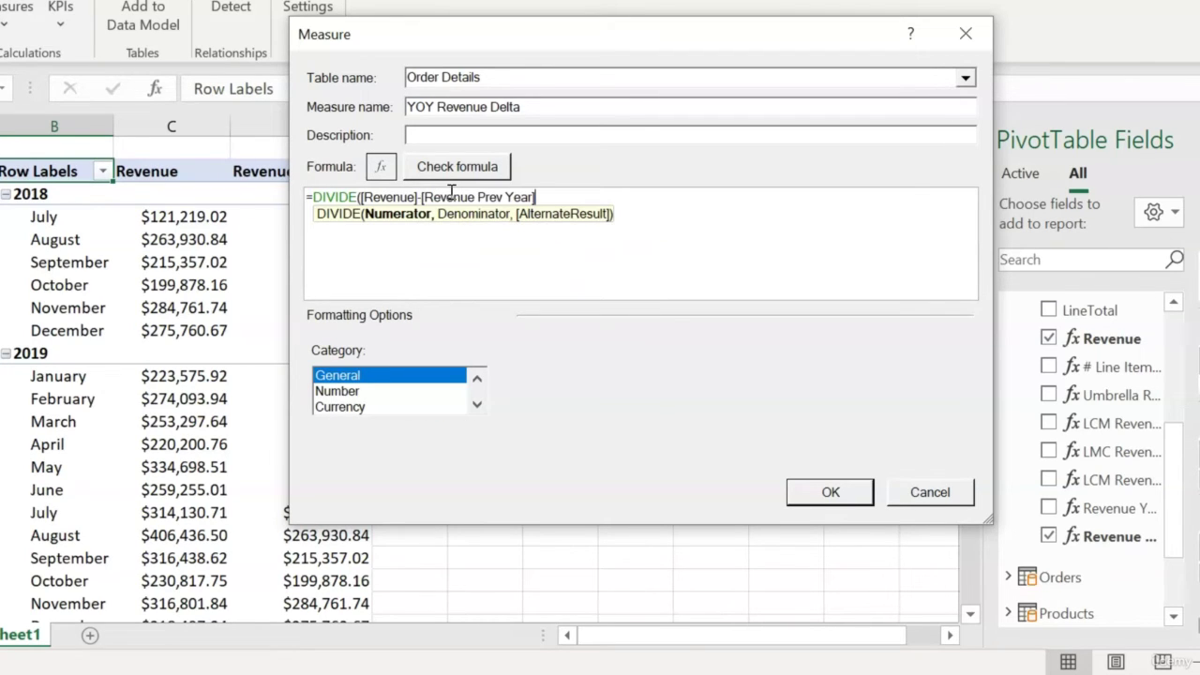
{"action": "type", "text": ","}
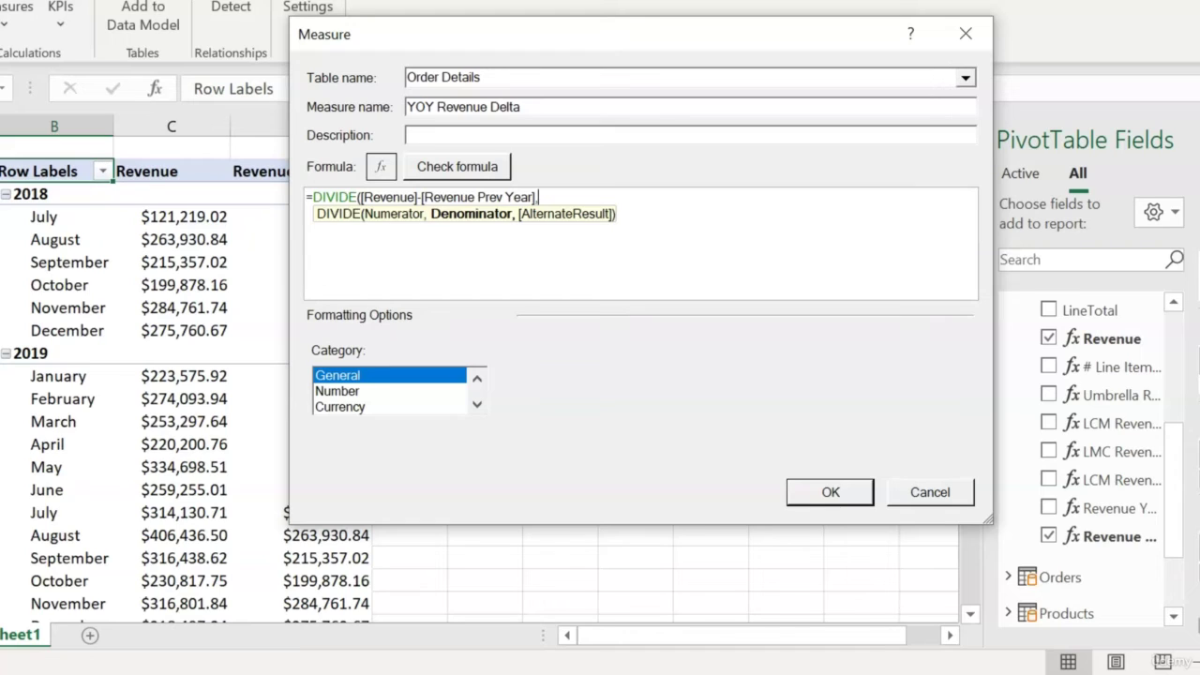
Step: Complete the DIVIDE formula with [Revenue Prev Year] as denominator and BLANK() as alternate result, and check it for errors
{"action": "type", "text": "rev"}
{"action": "key", "text": "Down"}
{"action": "key", "text": "Tab"}
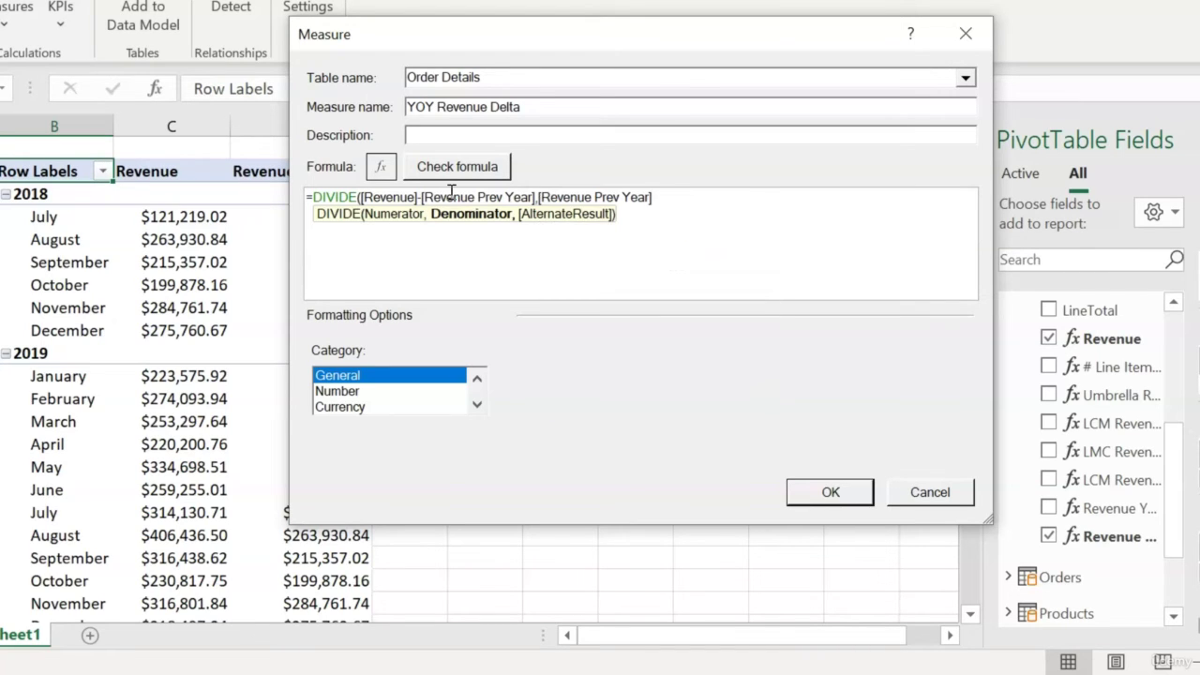
{"action": "type", "text": ","}
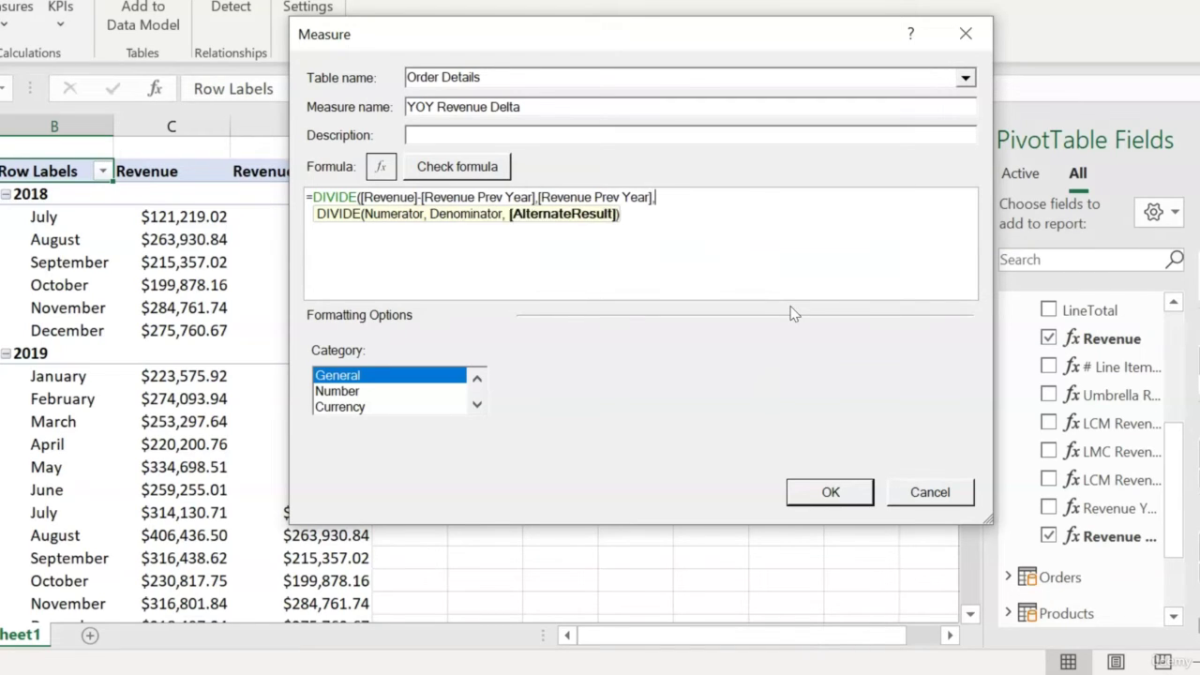
{"action": "type", "text": "bla"}
{"action": "key", "text": "Tab"}
{"action": "type", "text": "))"}
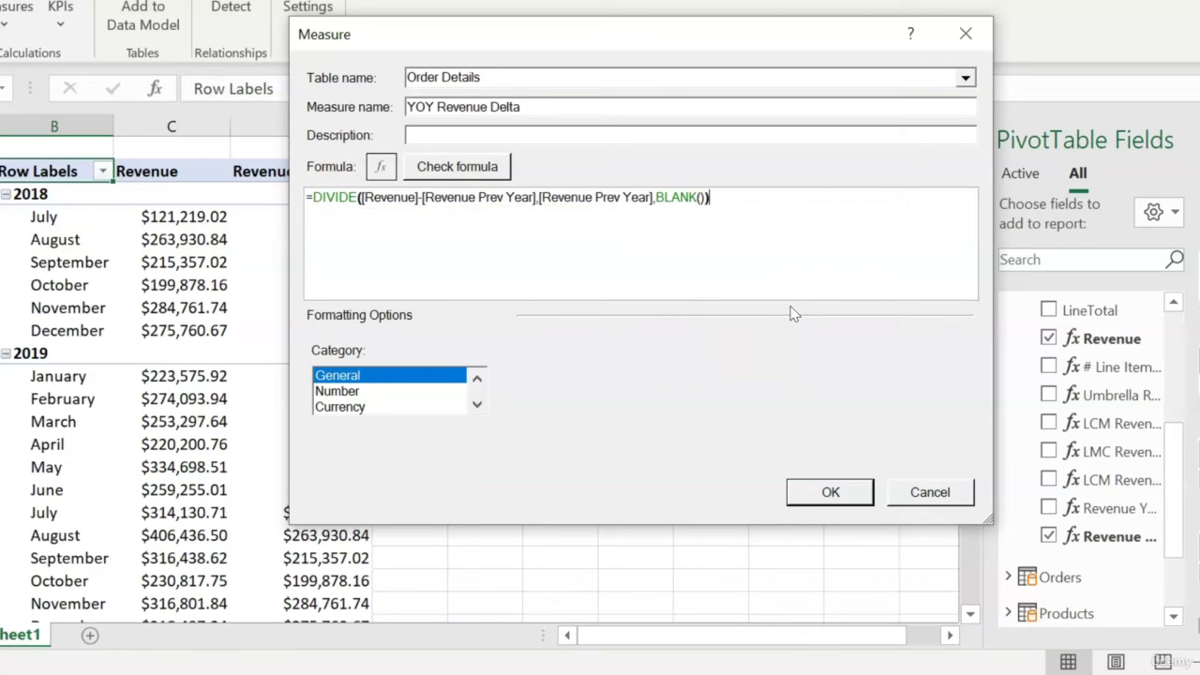
{"action": "left_click", "coordinate": [453, 163]}
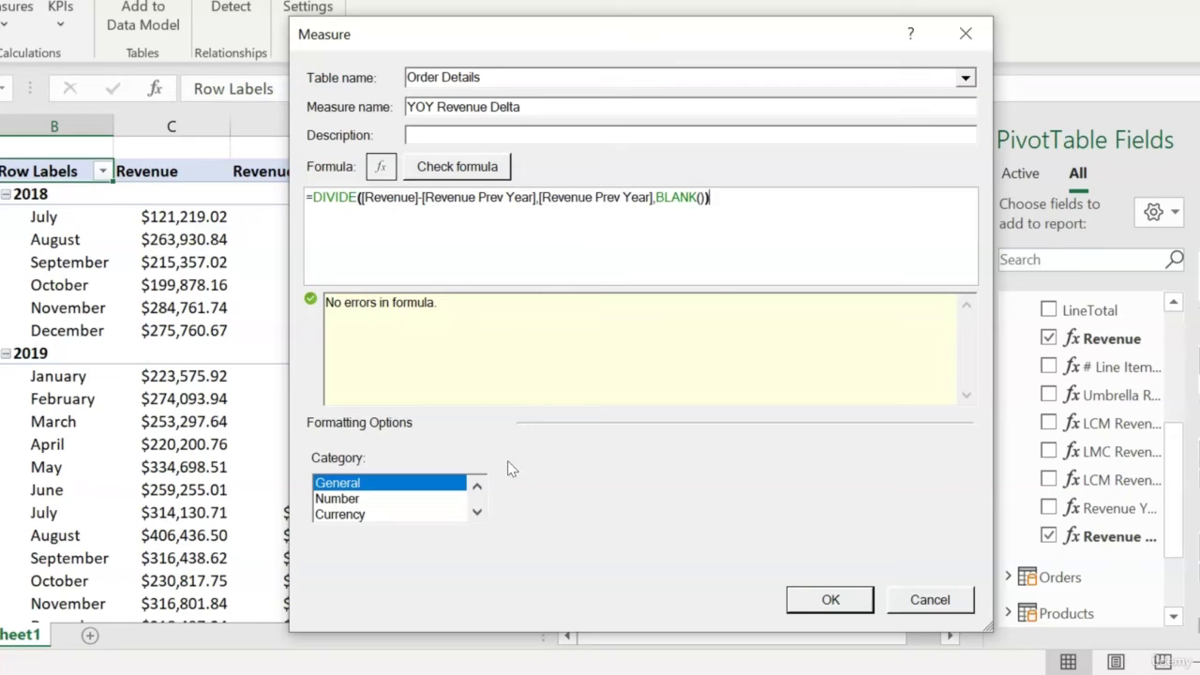
Step: Format the YOY Revenue Delta measure as a percentage number with 2 decimal places and save it
{"action": "left_click", "coordinate": [354, 499]}
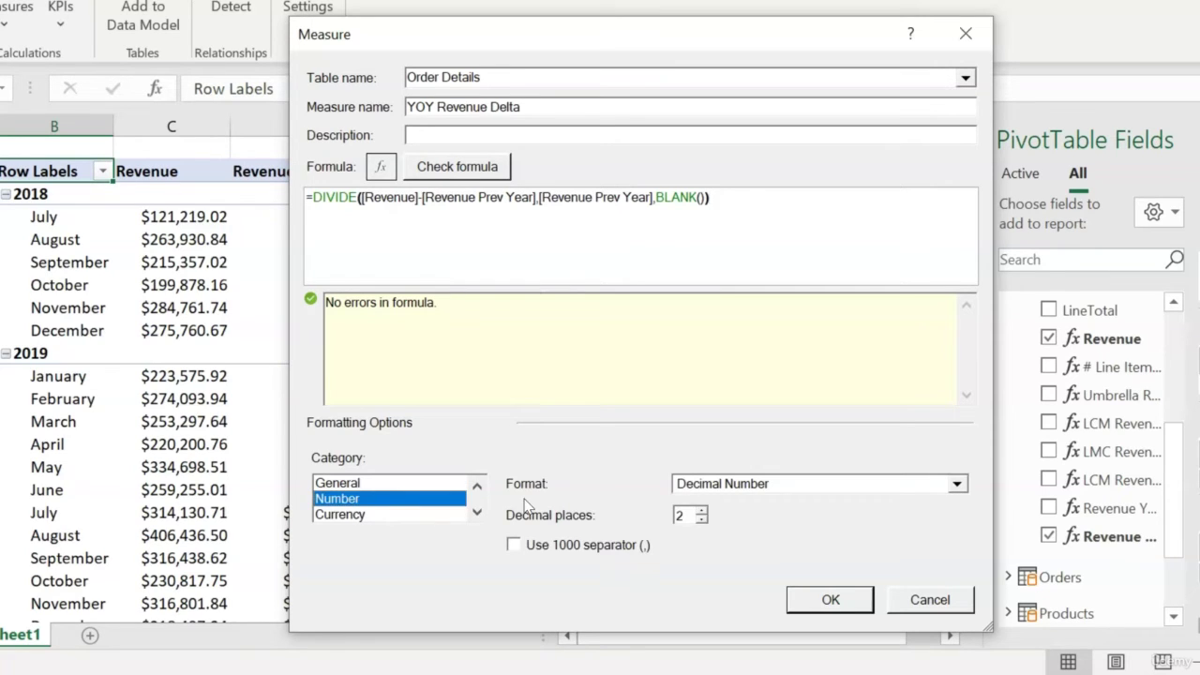
{"action": "left_click", "coordinate": [956, 483]}
{"action": "left_click", "coordinate": [900, 537]}
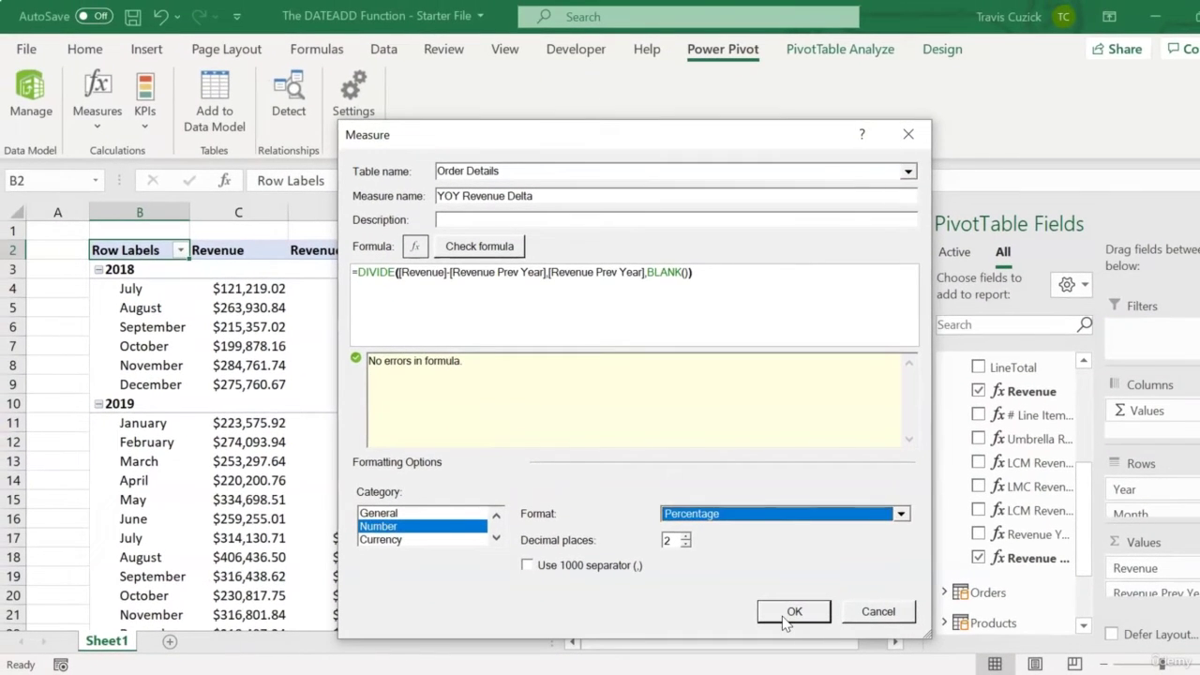
{"action": "left_click", "coordinate": [788, 614]}
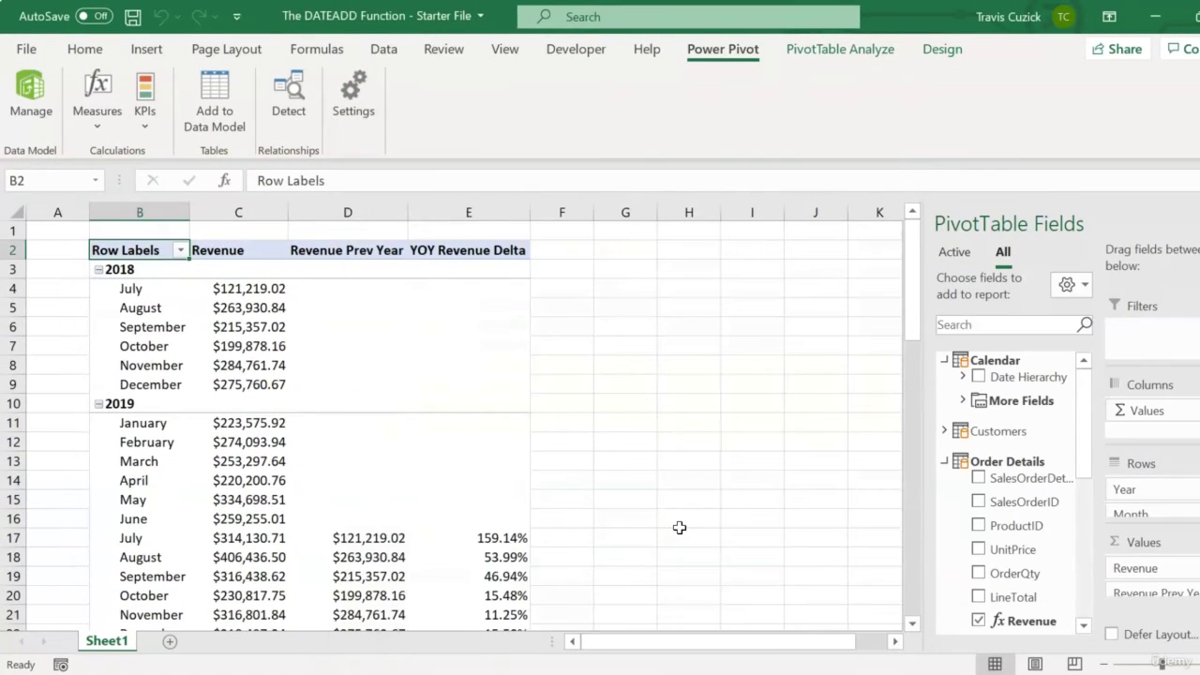
Step: Review the year-over-year values down to the Grand Total and open the existing Revenue Prev Year measure for editing
{"action": "scroll", "coordinate": [571, 502], "scroll_direction": "down", "scroll_amount": 4}
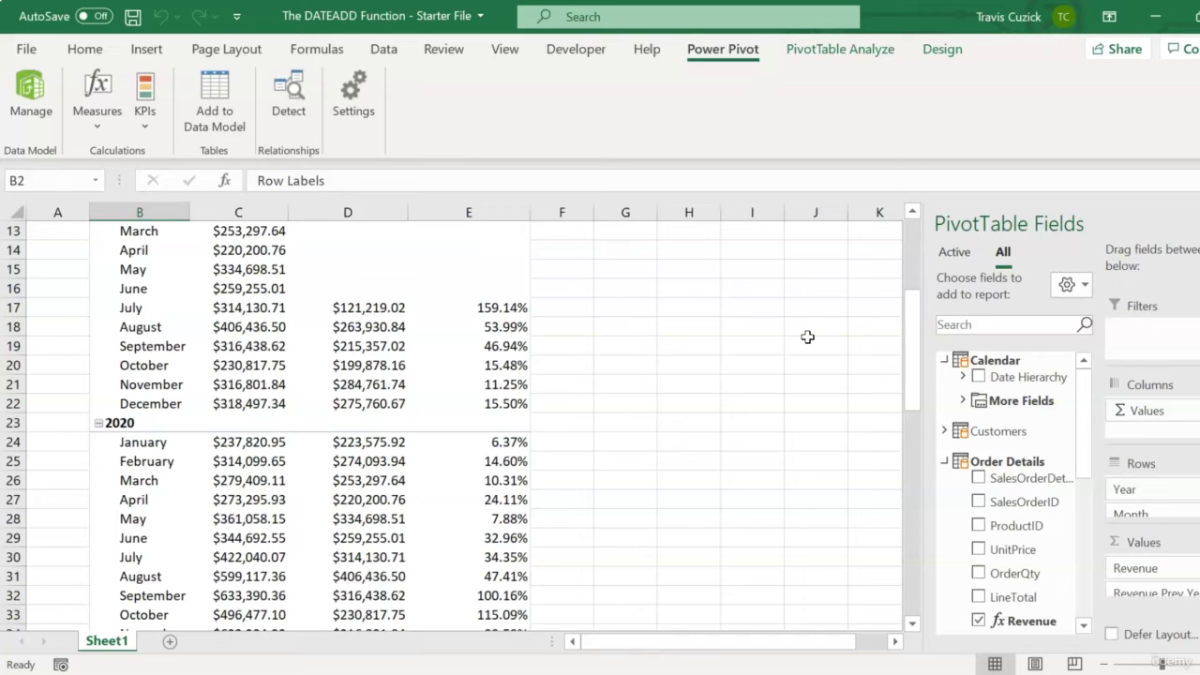
{"action": "left_click_drag", "start_coordinate": [907, 330], "coordinate": [884, 472]}
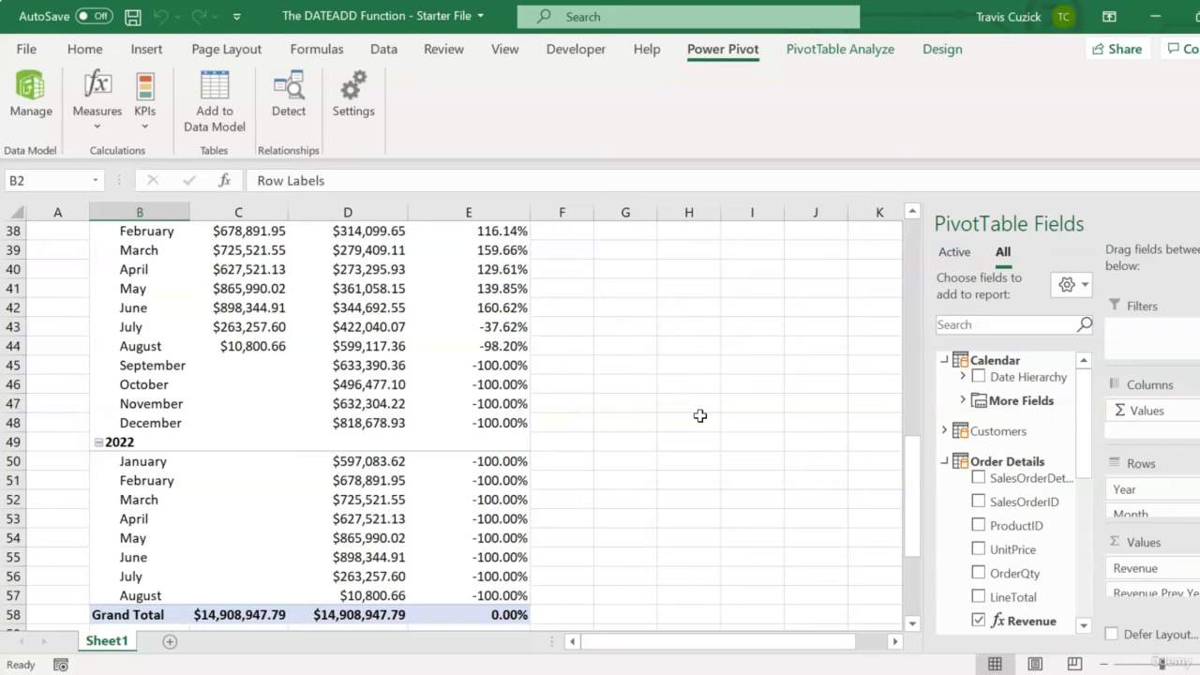
{"action": "left_click", "coordinate": [97, 108]}
{"action": "left_click", "coordinate": [140, 185]}
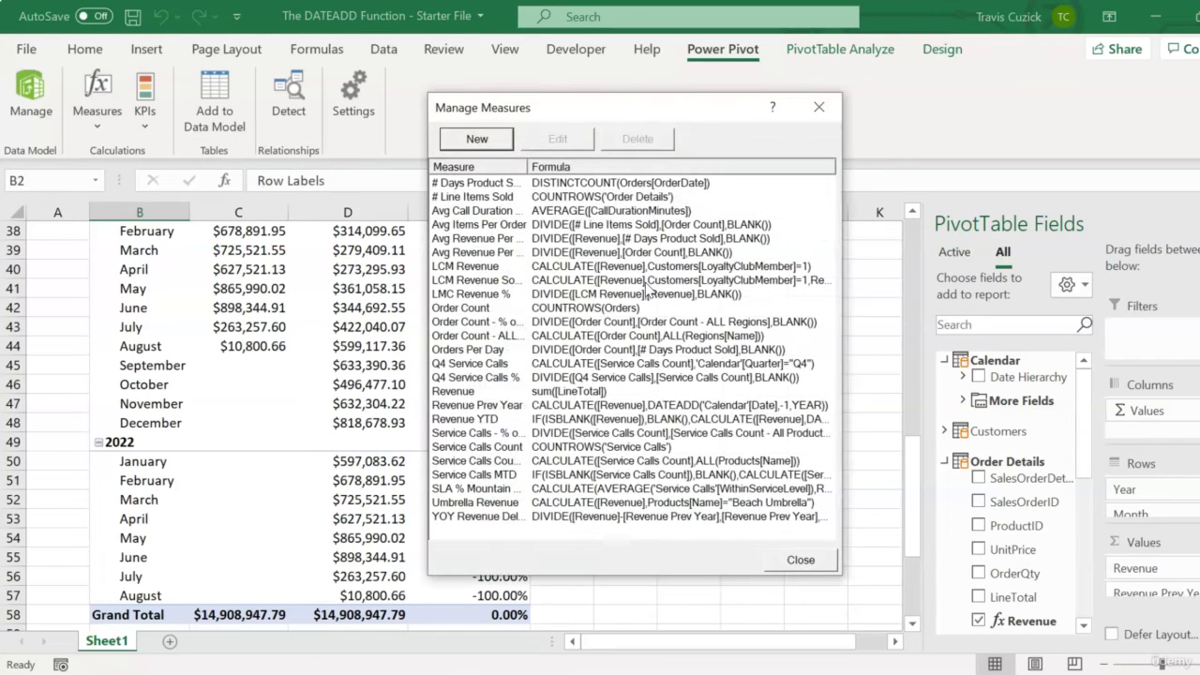
{"action": "left_click", "coordinate": [619, 405]}
{"action": "left_click", "coordinate": [565, 140]}
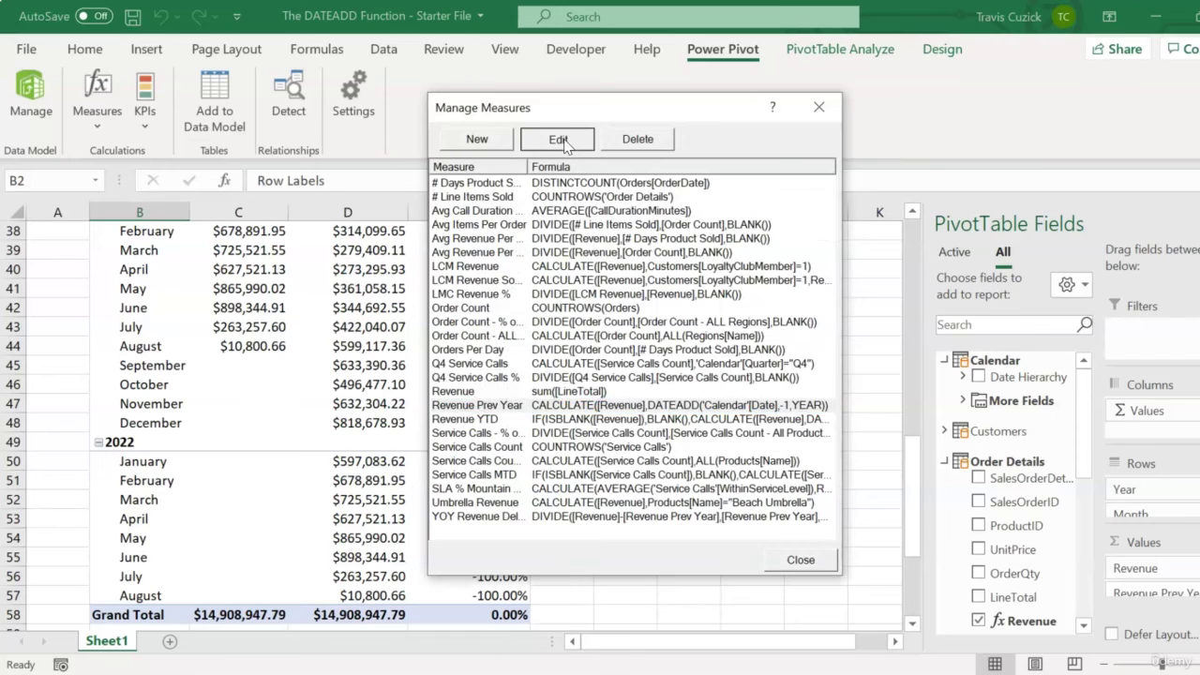
Step: Insert an IF function with an ISBLANK test on [Revenue] in front of CALCULATE in the Revenue Prev Year formula
{"action": "left_click", "coordinate": [358, 271]}
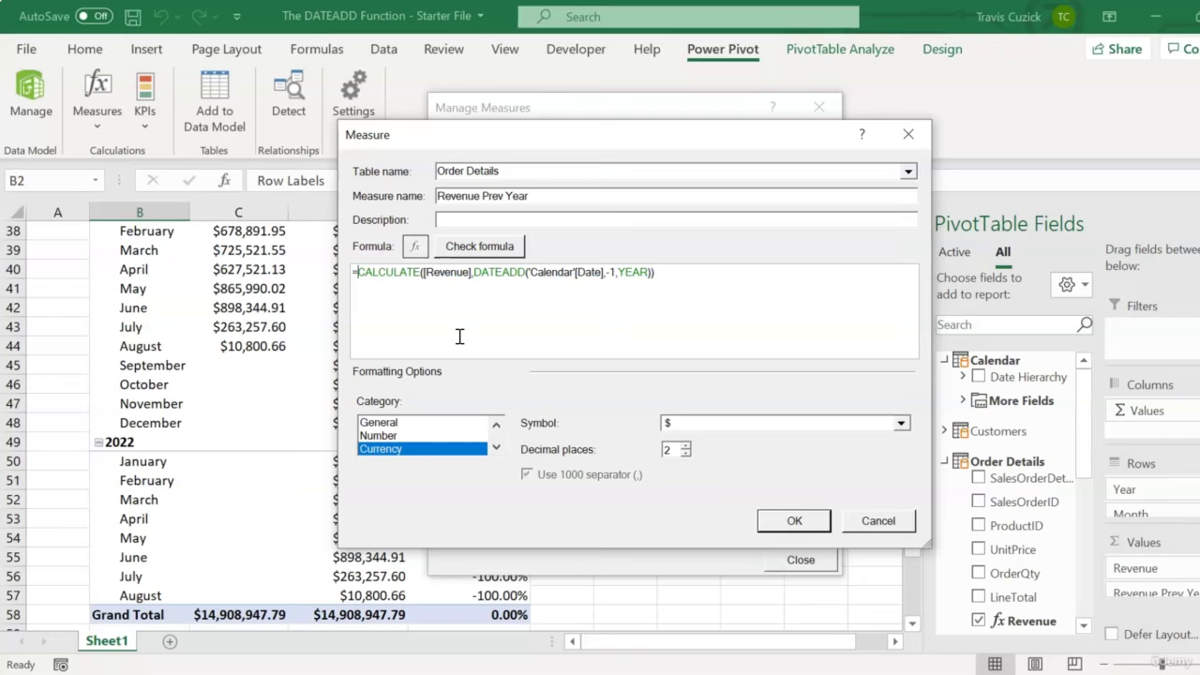
{"action": "type", "text": "IF"}
{"action": "type", "text": "(I"}
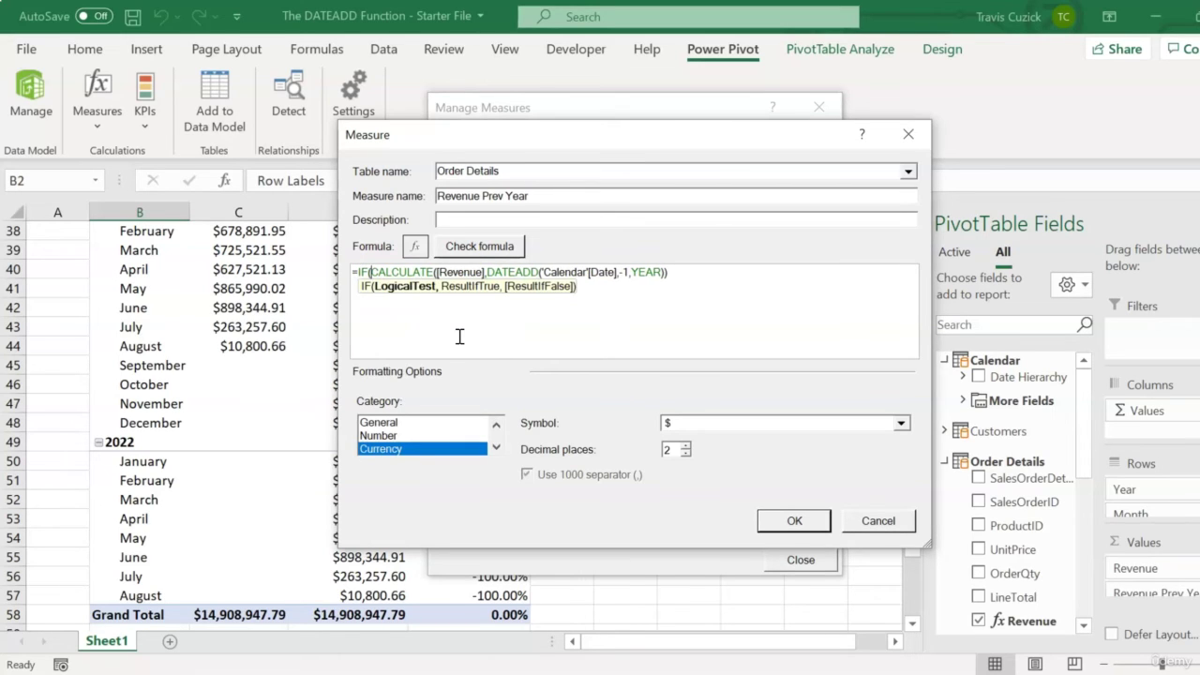
{"action": "type", "text": "SBLANK(["}
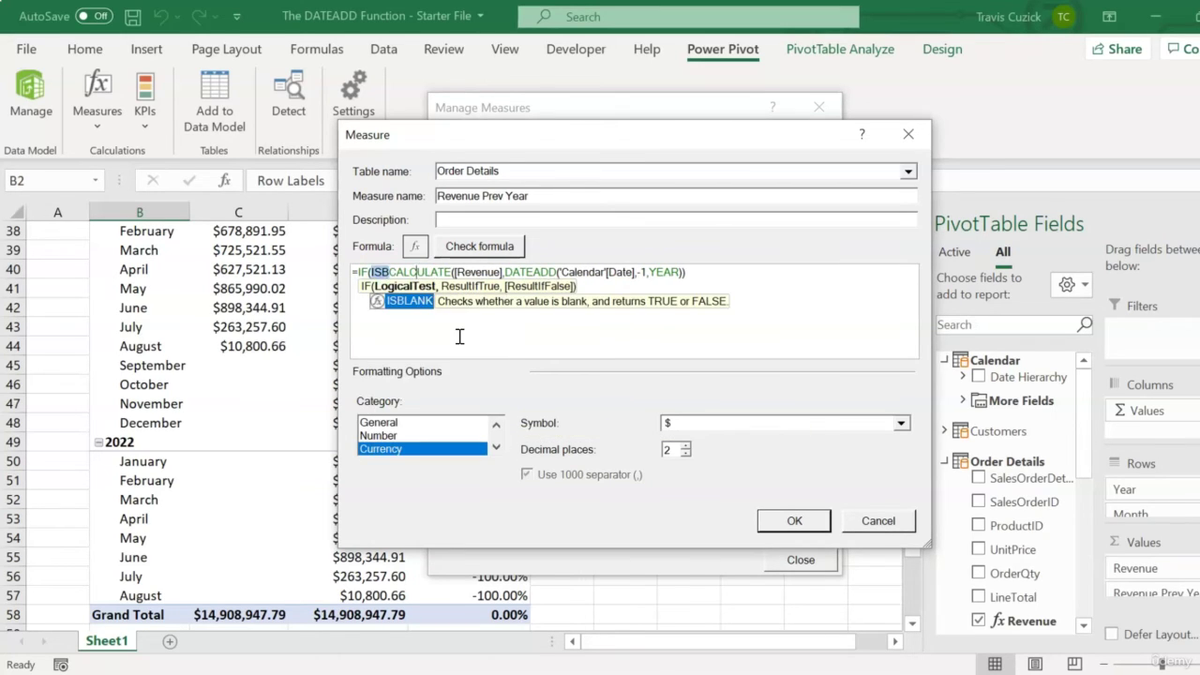
{"action": "type", "text": "Rev"}
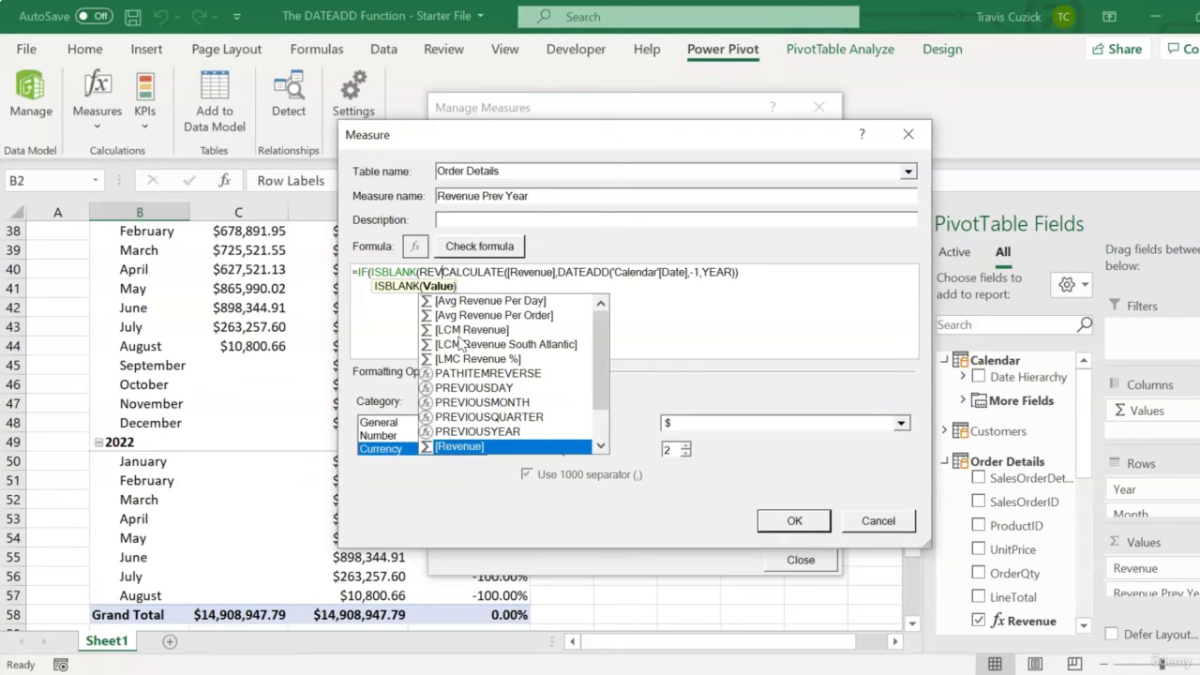
{"action": "key", "text": "Tab"}
Step: Complete the IF function with BLANK() as the true result and the existing CALCULATE expression as the false result
{"action": "type", "text": "),BLA"}
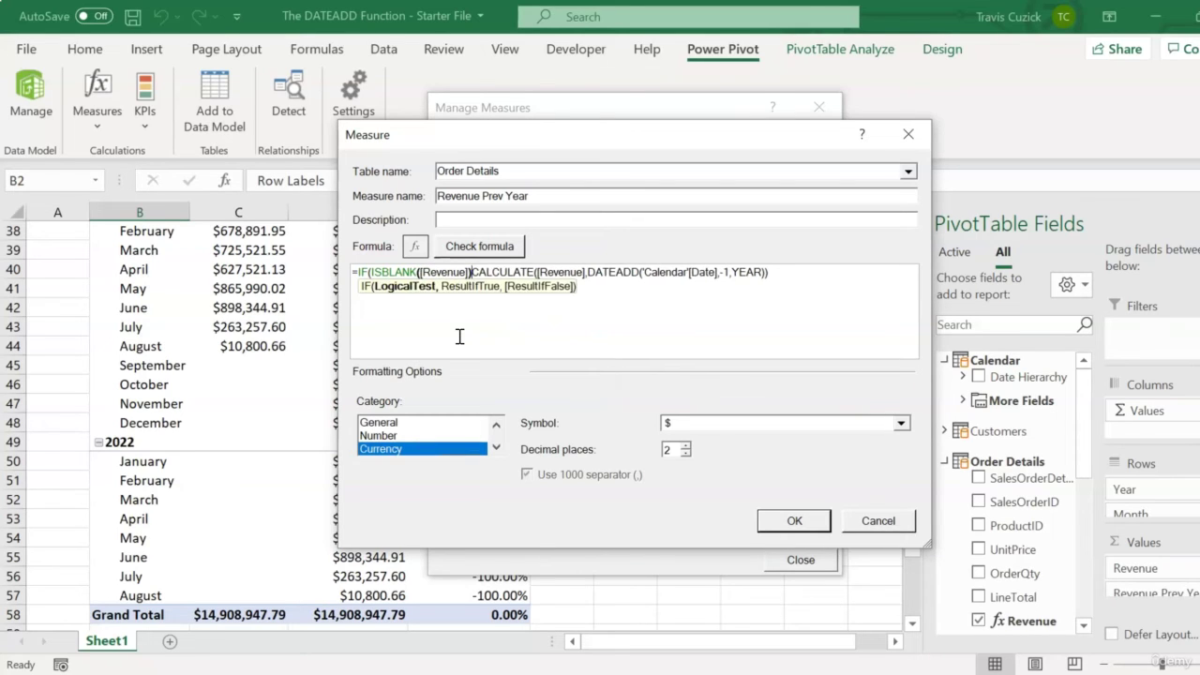
{"action": "key", "text": "Tab"}
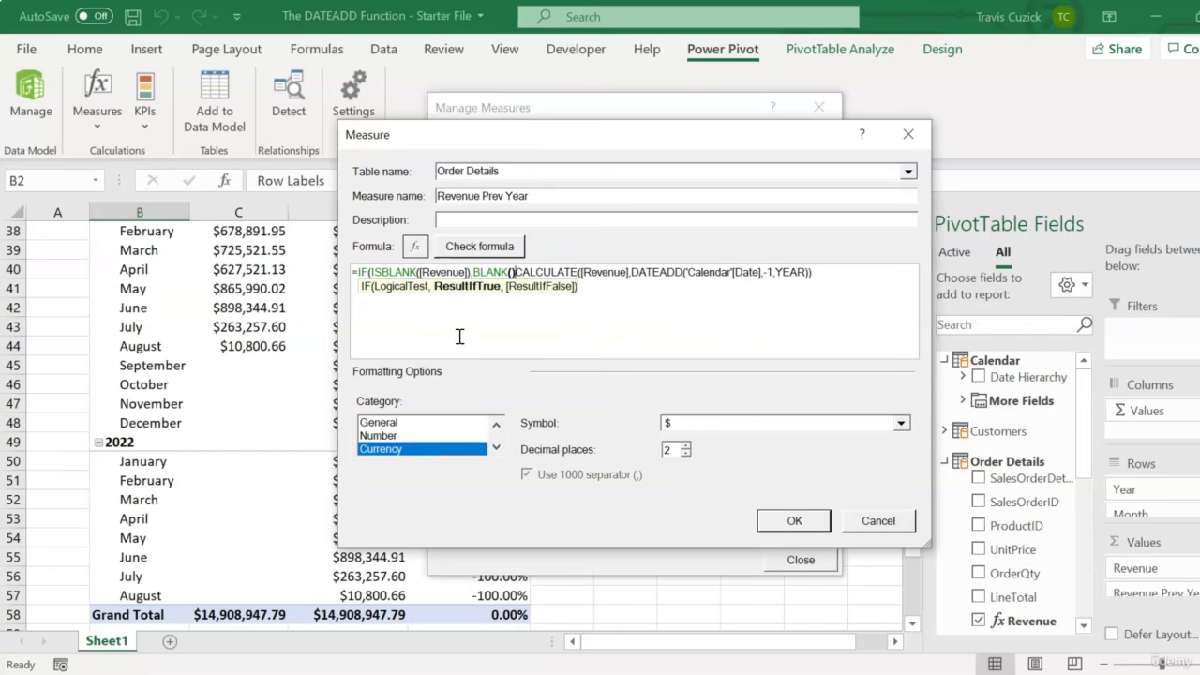
{"action": "type", "text": ","}
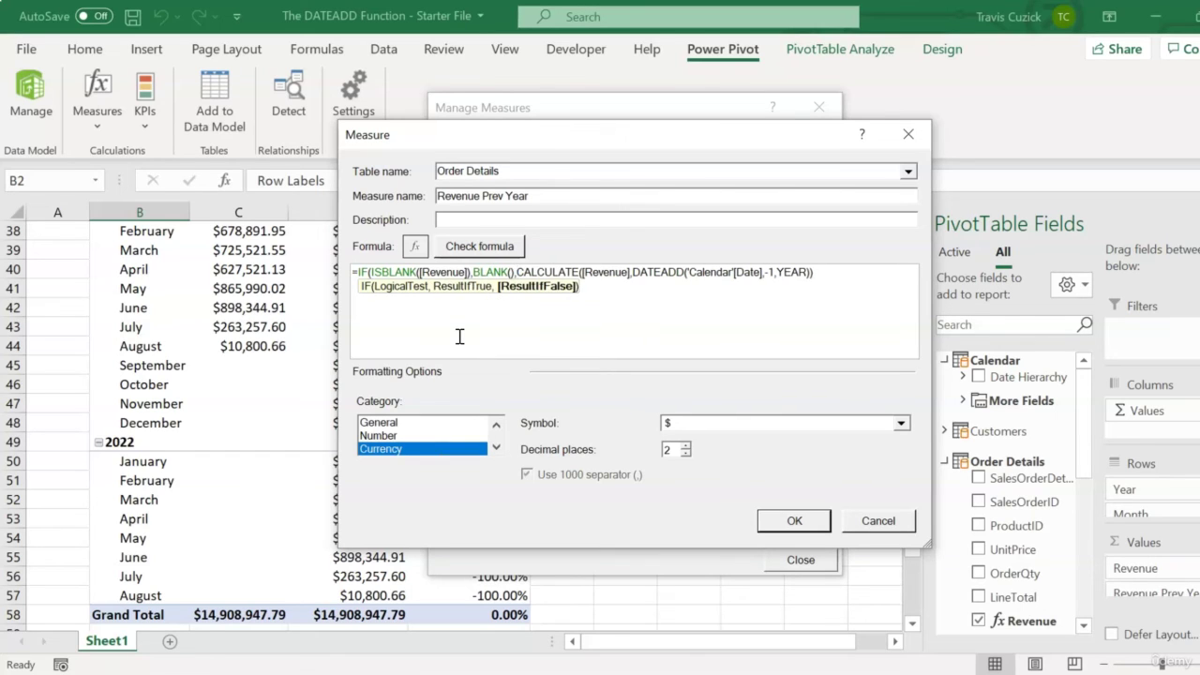
{"action": "left_click", "coordinate": [824, 272]}
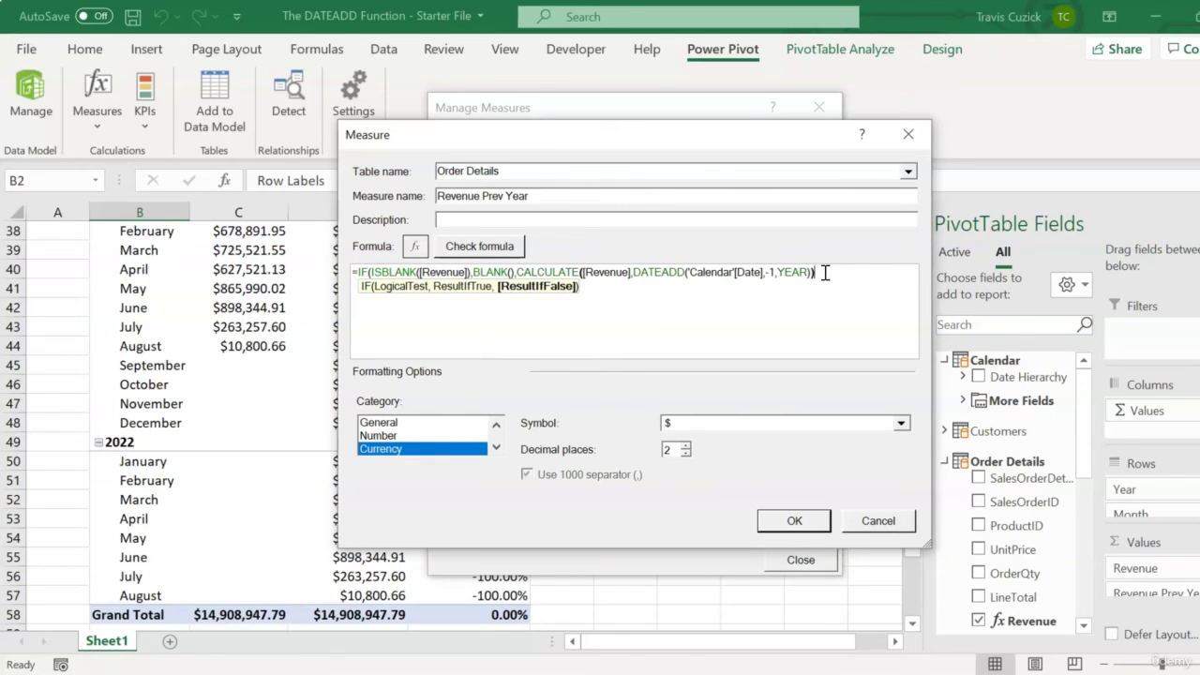
{"action": "type", "text": ")"}
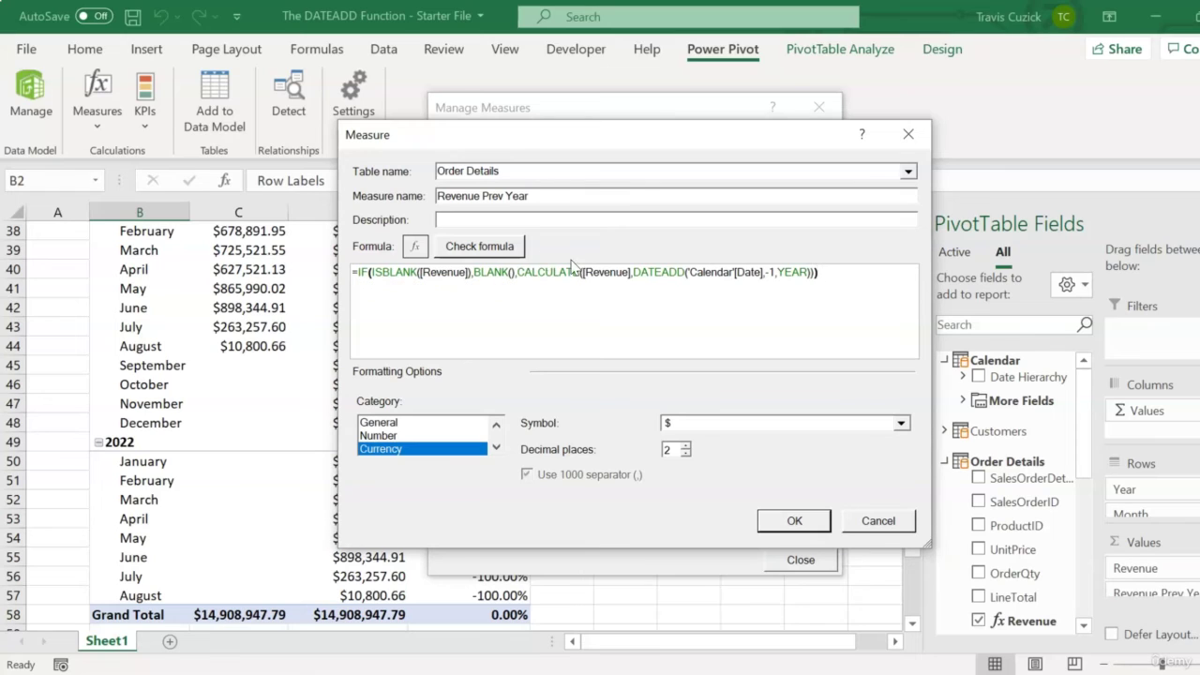
Step: Check the revised Revenue Prev Year formula for errors, save the measure and return to the start of the PivotTable
{"action": "left_click", "coordinate": [504, 246]}
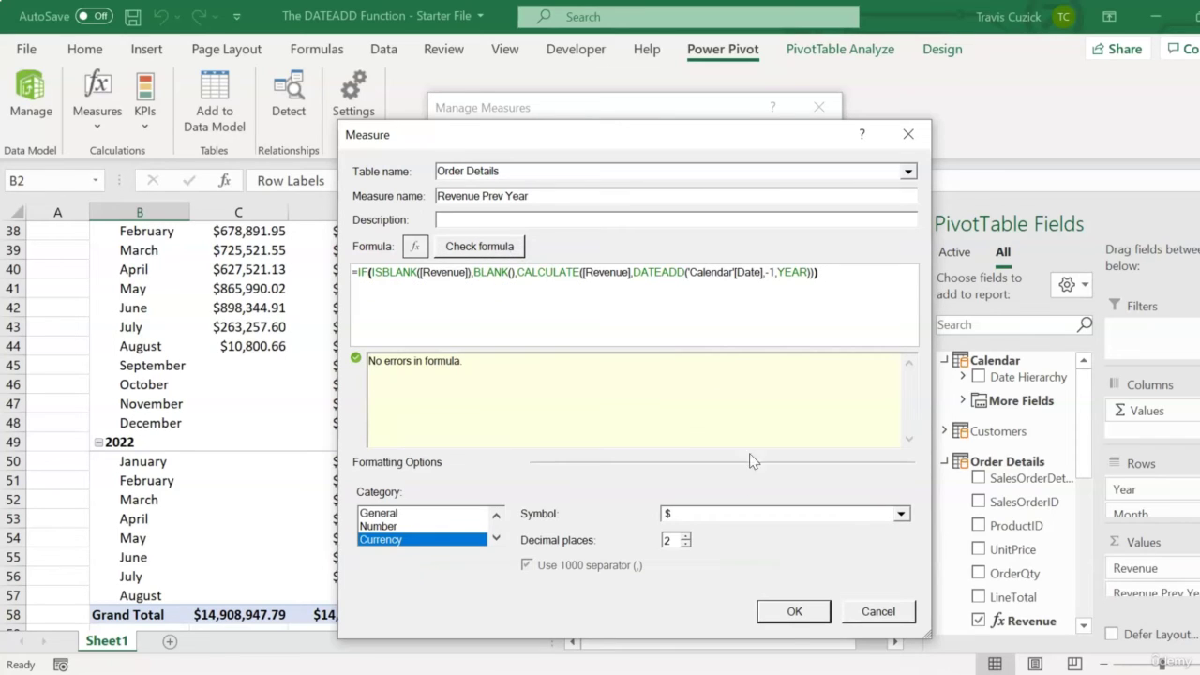
{"action": "left_click", "coordinate": [793, 611]}
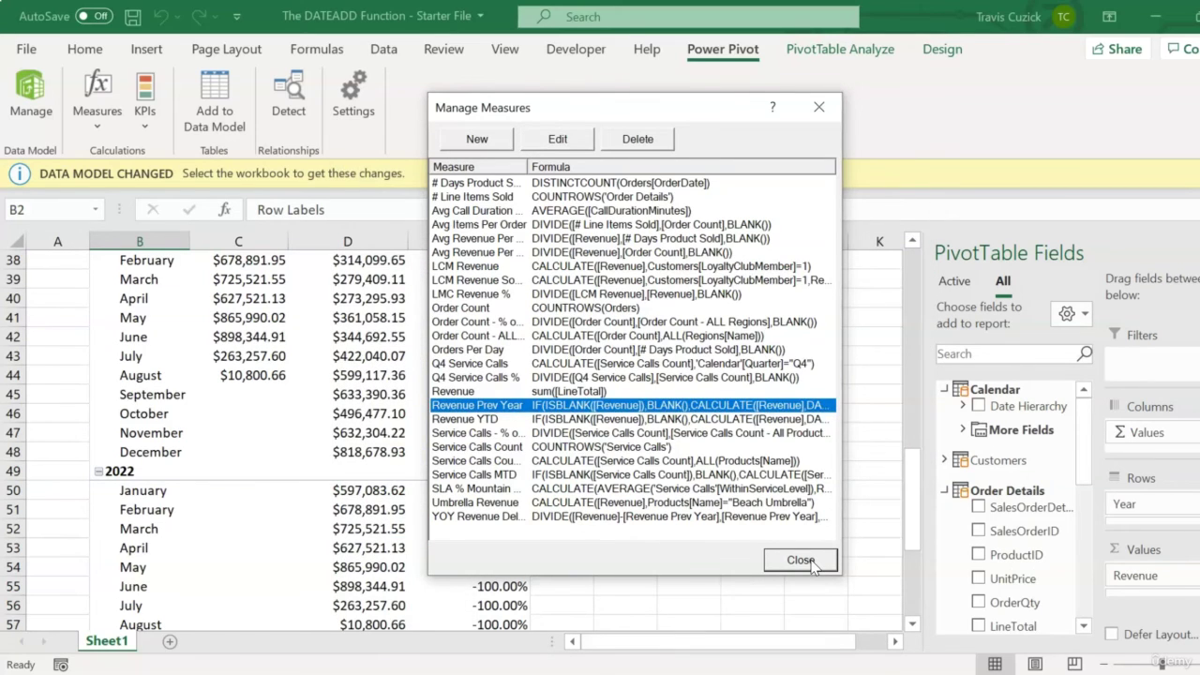
{"action": "left_click", "coordinate": [803, 561]}
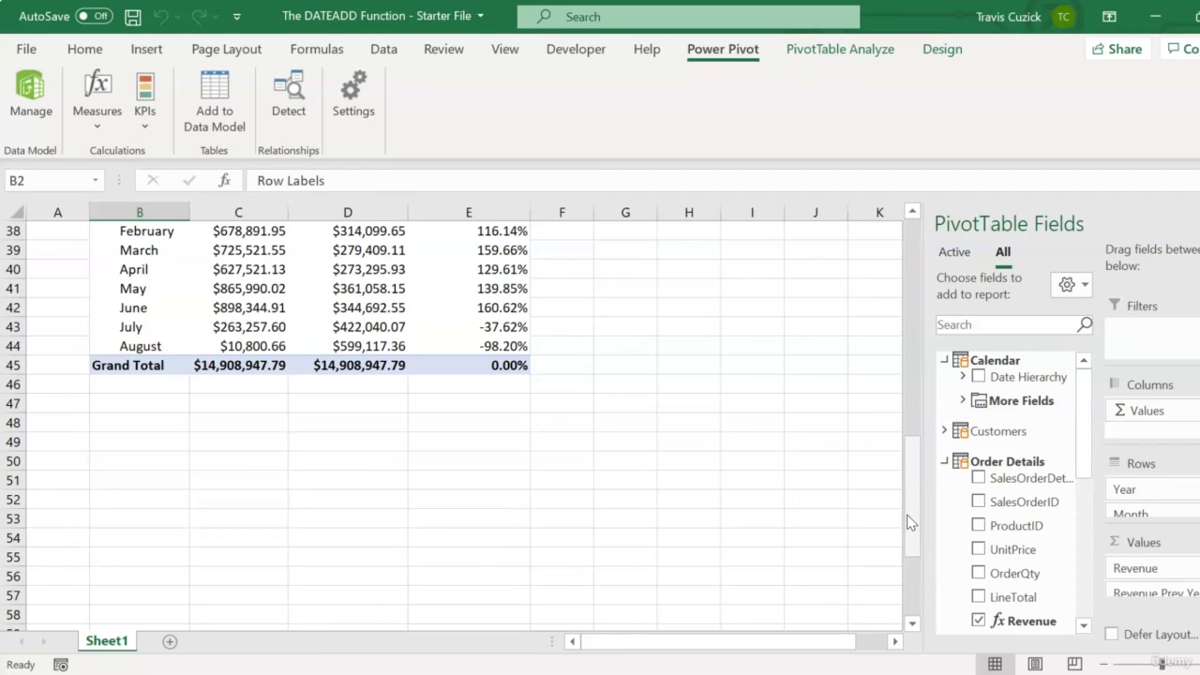
{"action": "left_click_drag", "start_coordinate": [907, 522], "coordinate": [909, 309]}
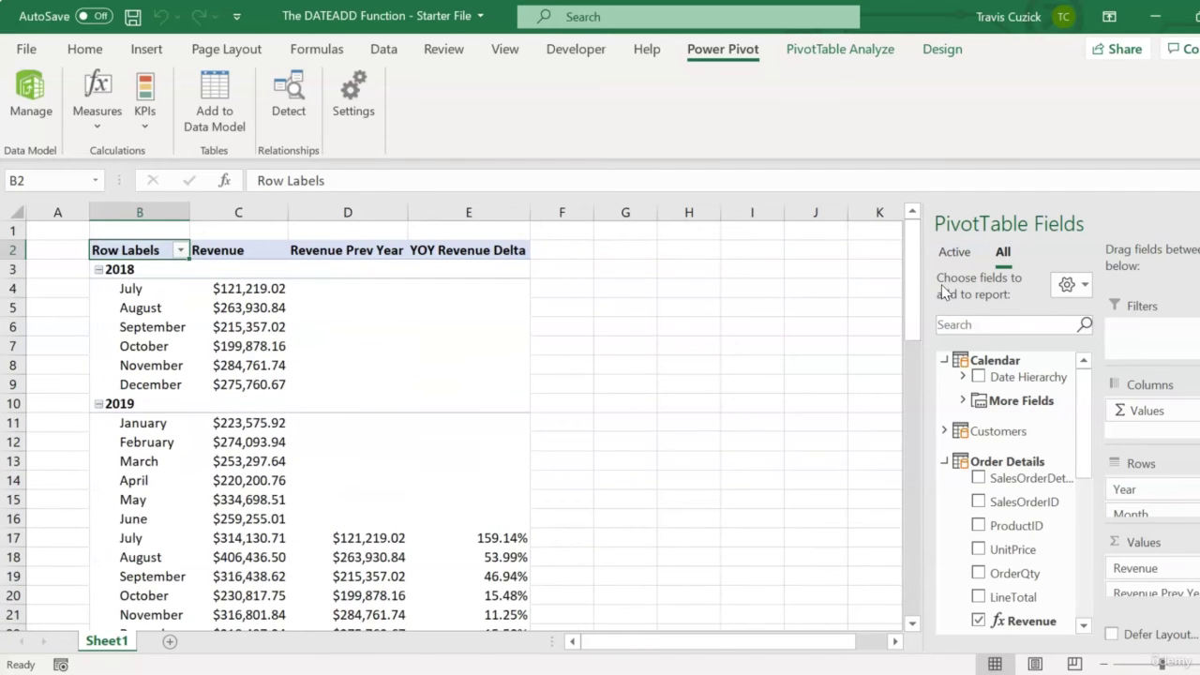